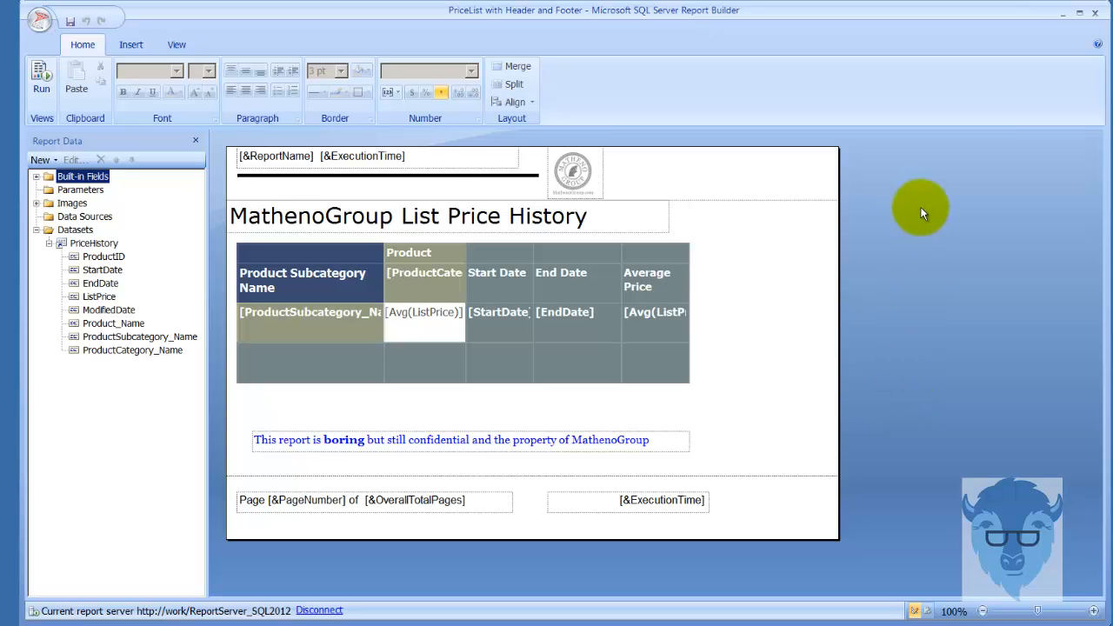
left_click(39, 20)
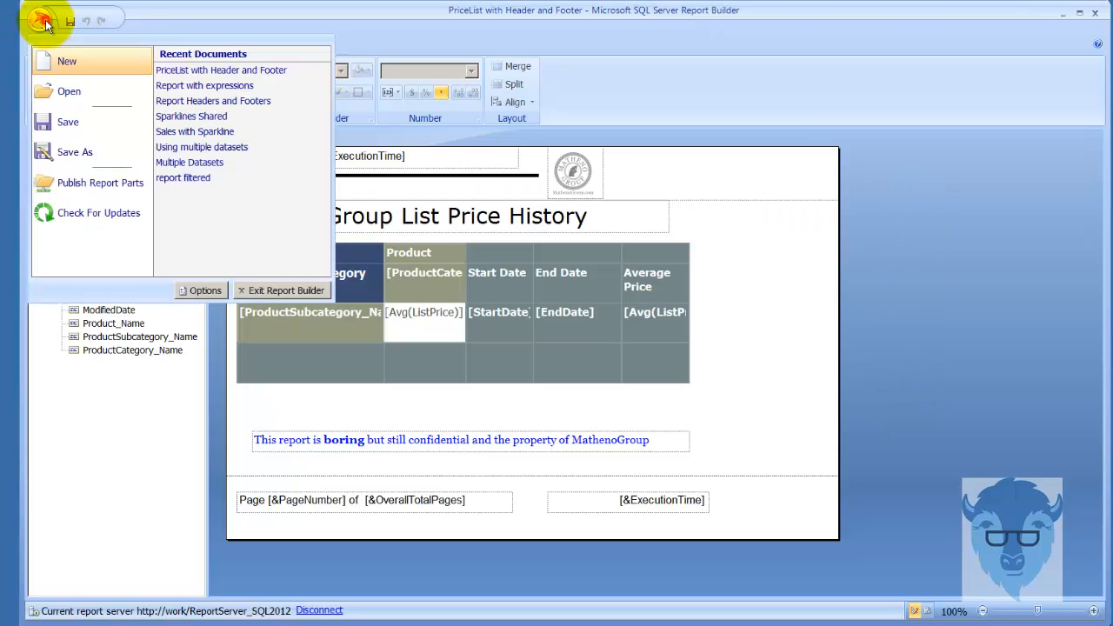
left_click(926, 242)
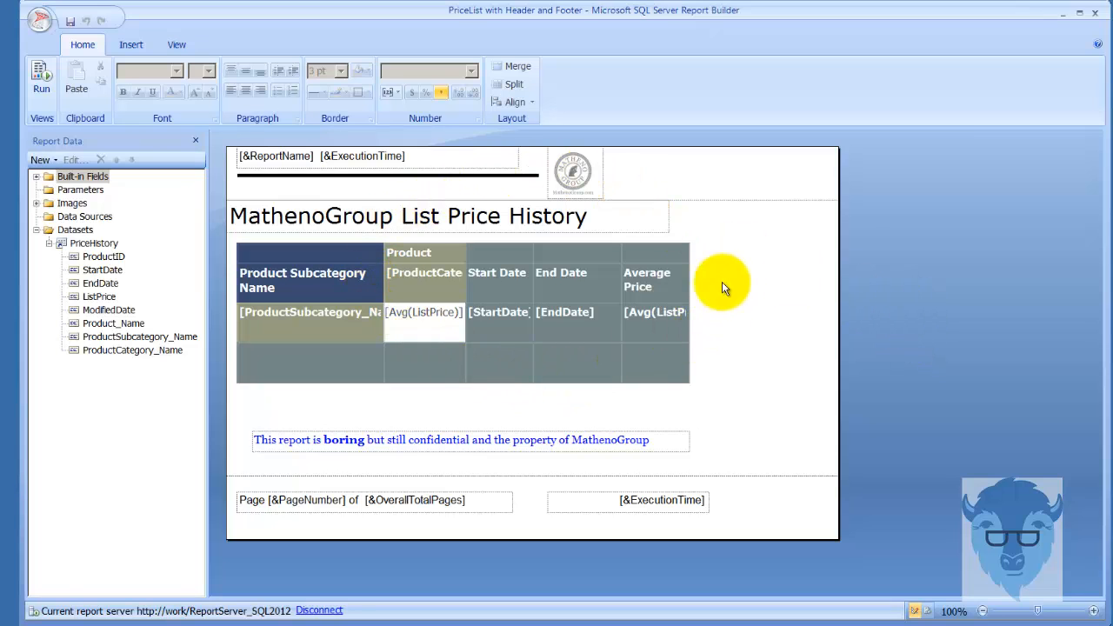
Run the PriceList report, examine the headers and footers on its pages, and return to design view
left_click(41, 90)
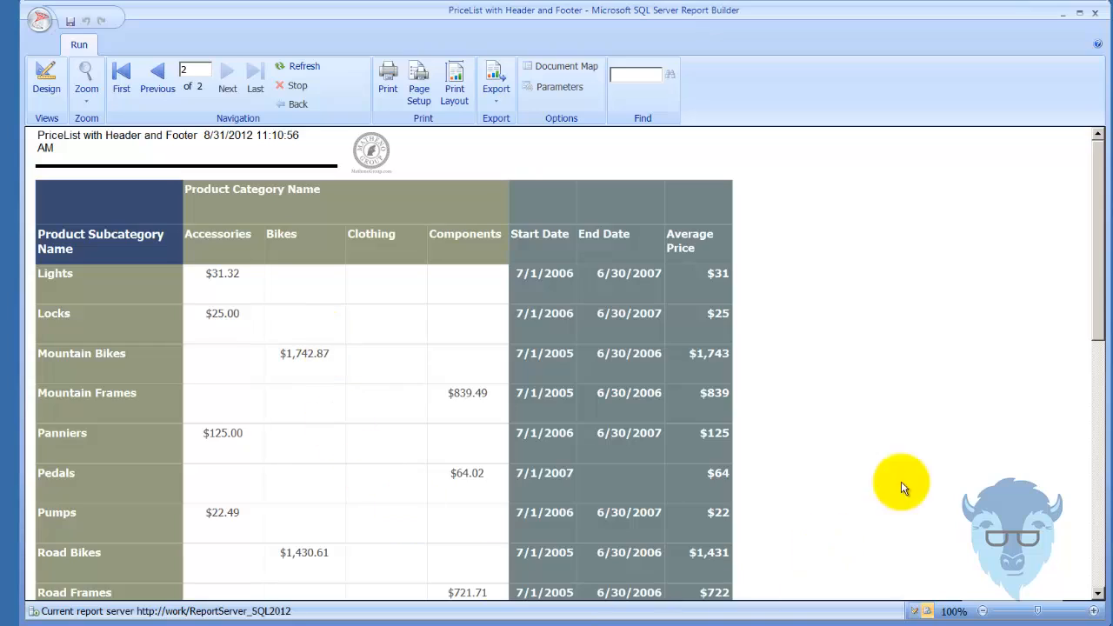
left_click_drag(1095, 280, 1109, 541)
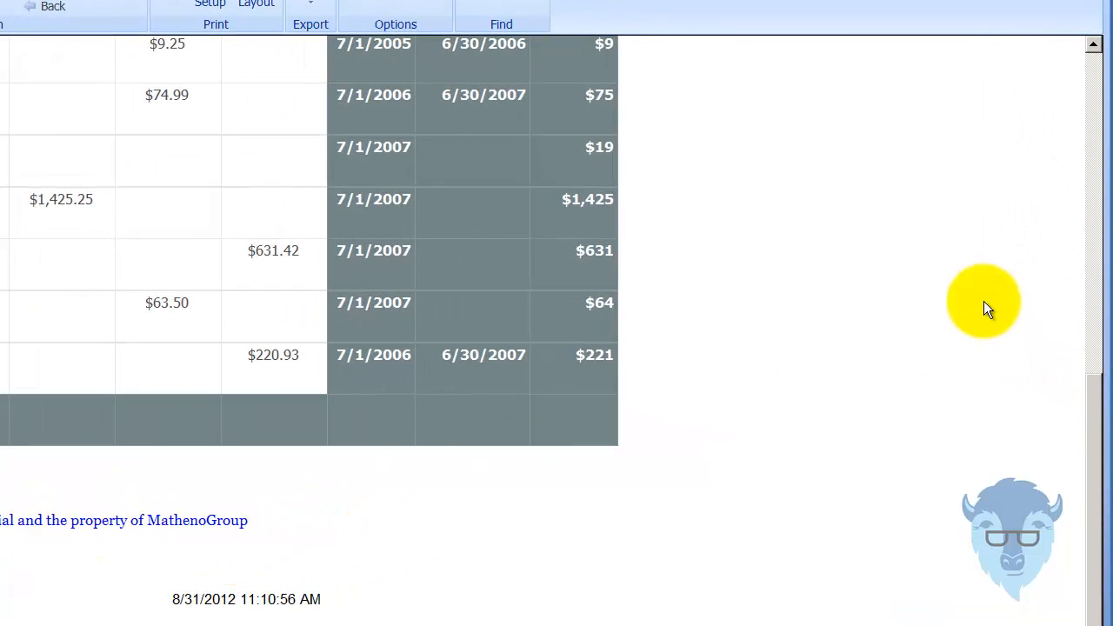
left_click_drag(1090, 477, 1049, 62)
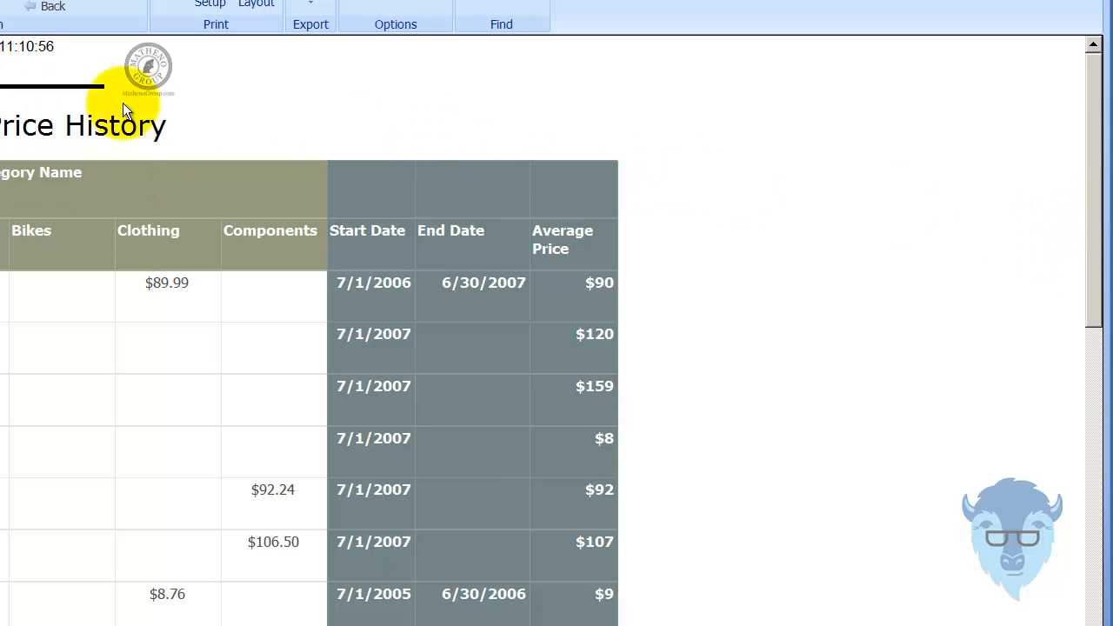
left_click_drag(1098, 184, 1093, 512)
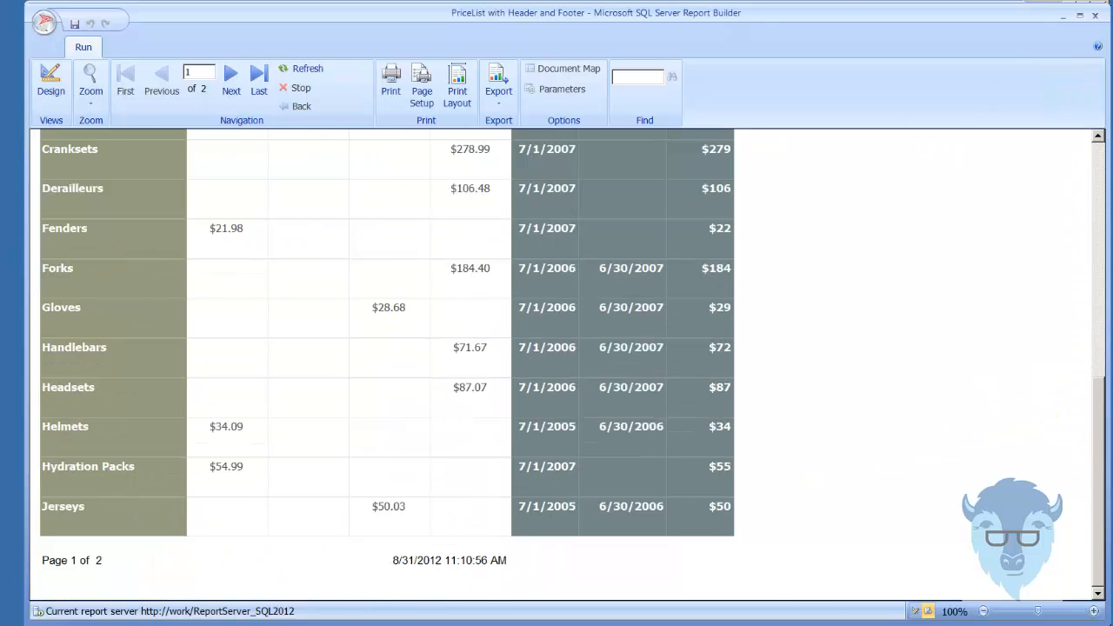
left_click(59, 80)
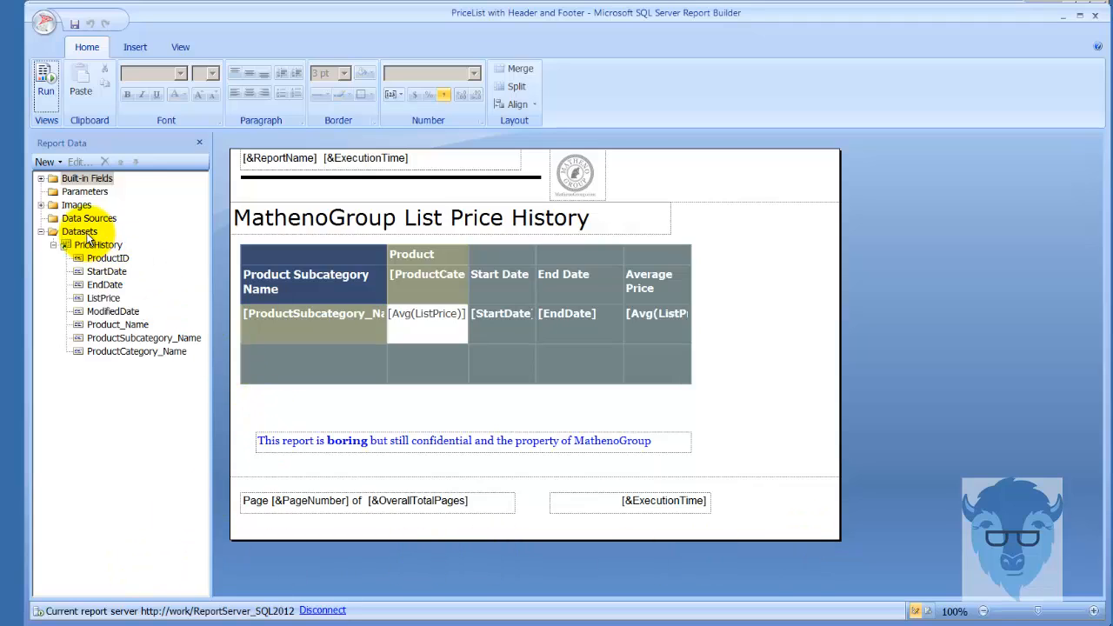
Examine the query properties of the PriceHistory dataset, including which shared dataset it uses, and leave them without changes
left_click(77, 232)
left_click(102, 245)
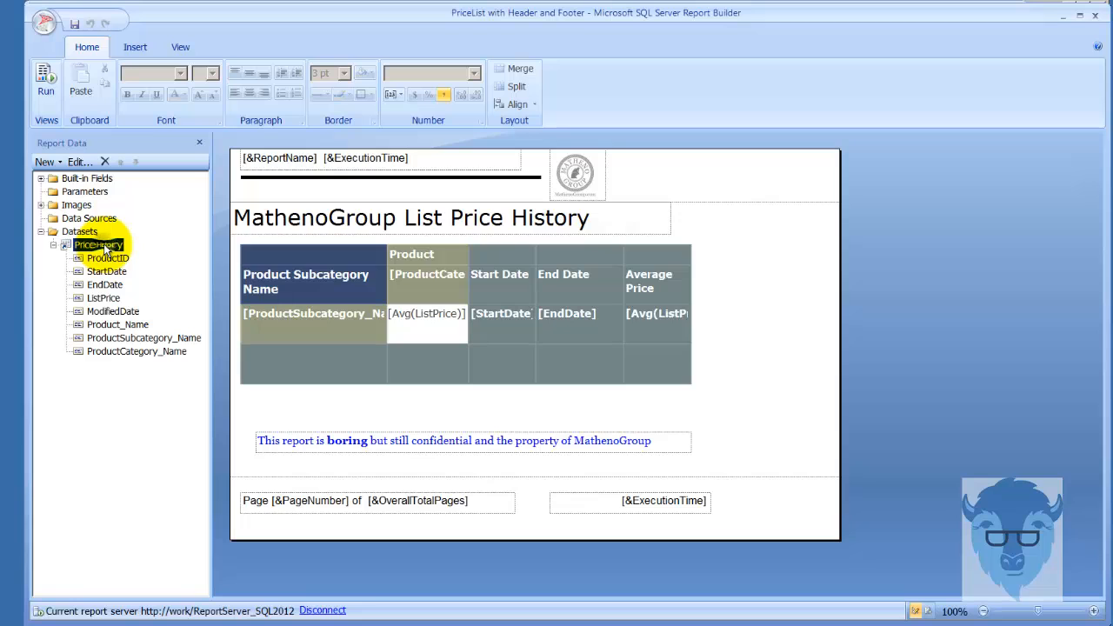
right_click(104, 248)
left_click(150, 305)
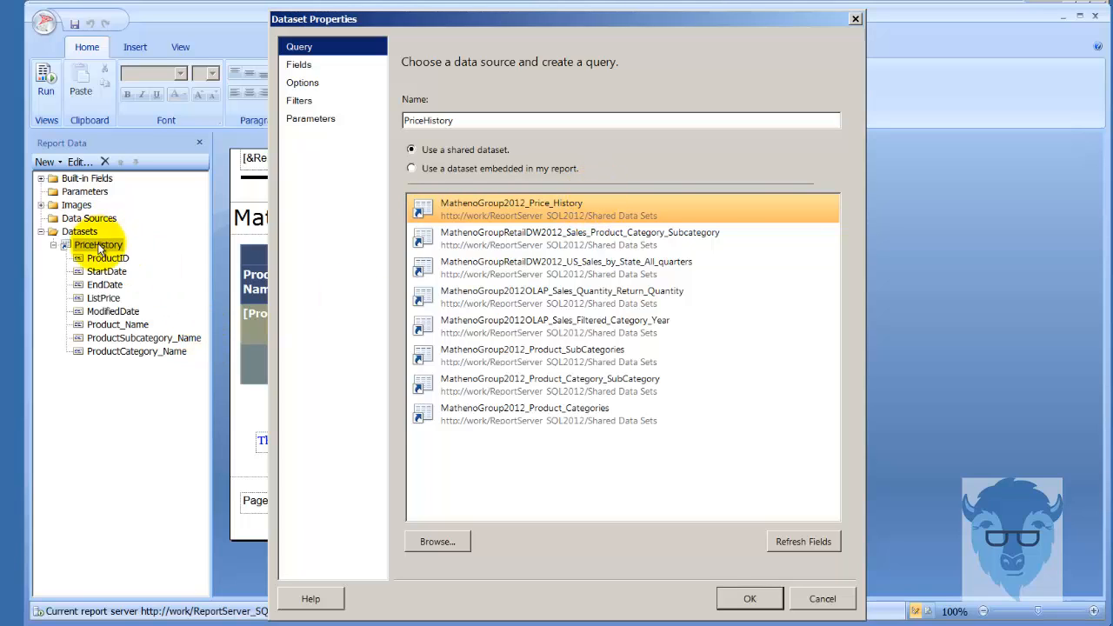
left_click(822, 600)
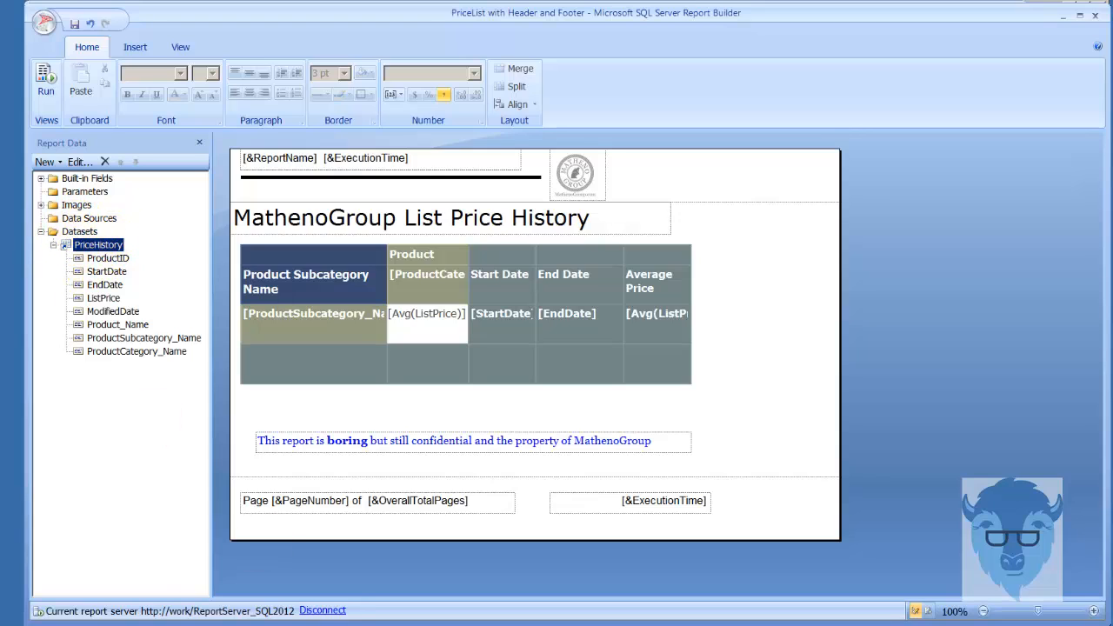
Switch to the blank untitled report and add a dataset based on the shared dataset MathenoGroup2012_Price_History
left_click(218, 625)
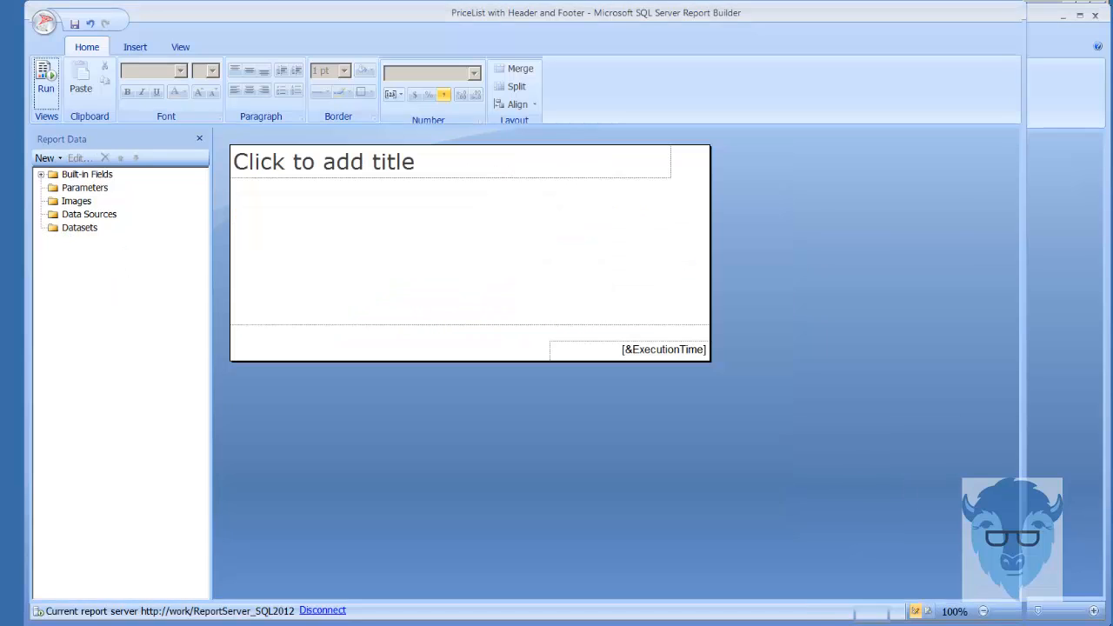
right_click(66, 233)
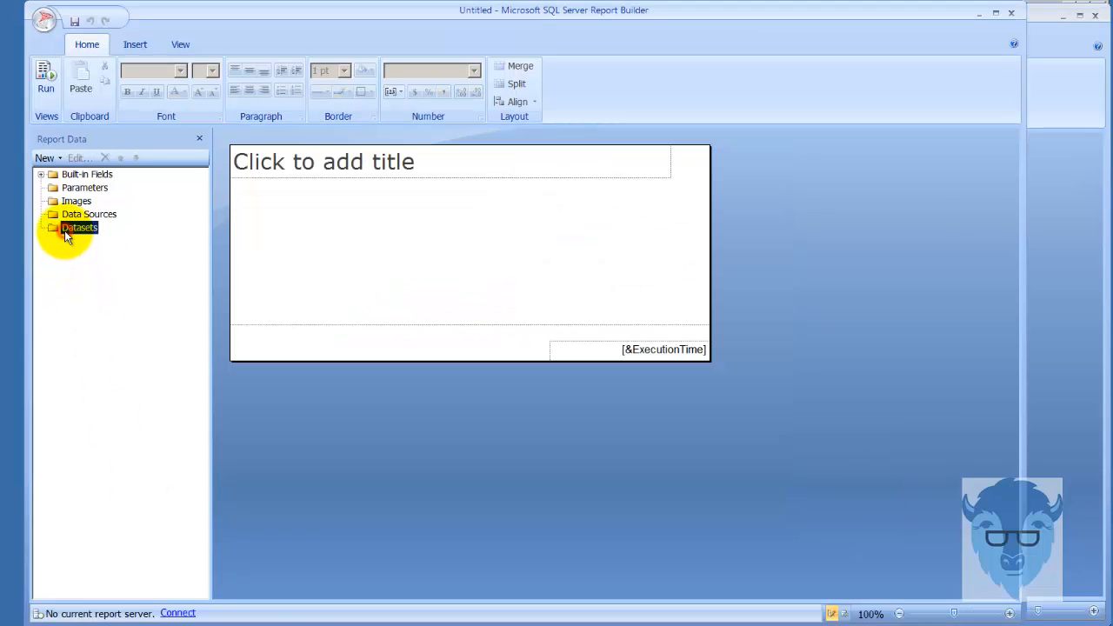
left_click(115, 241)
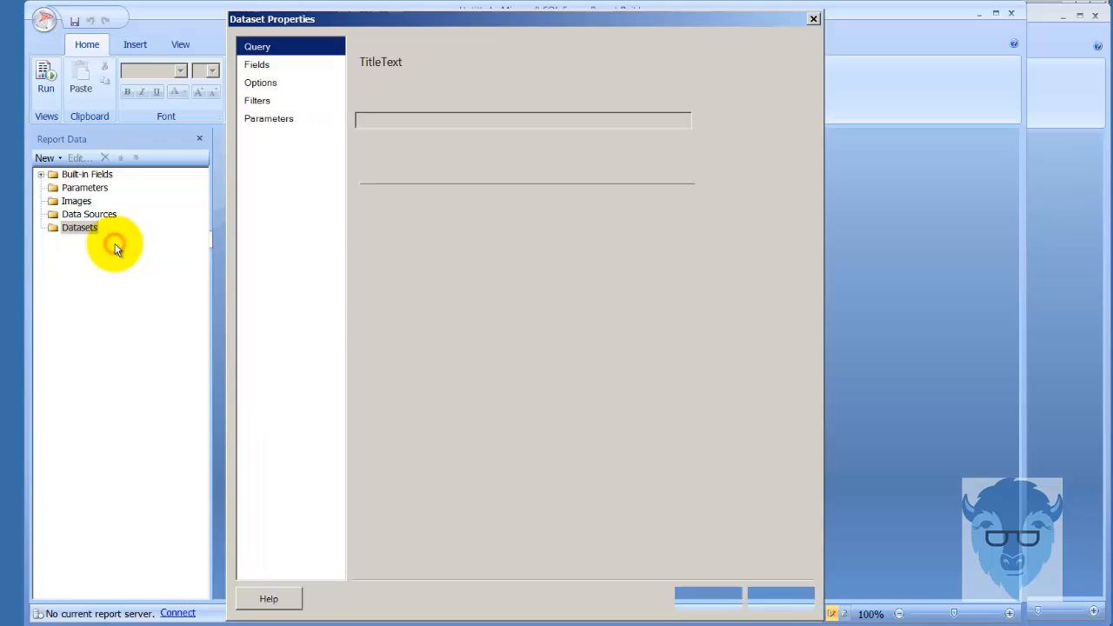
left_click(517, 211)
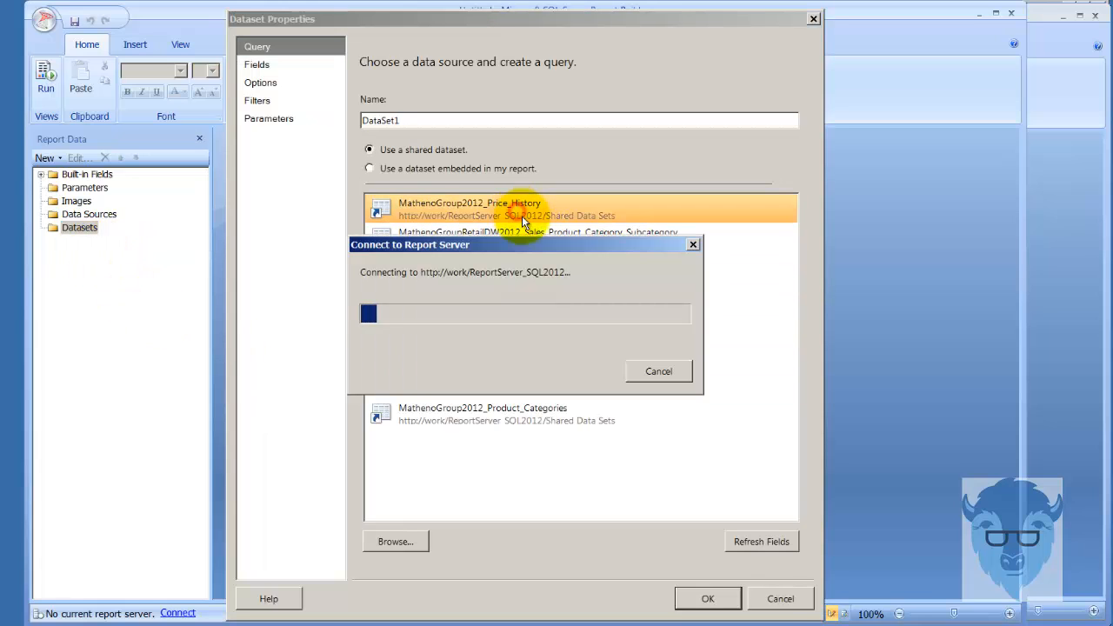
left_click(707, 599)
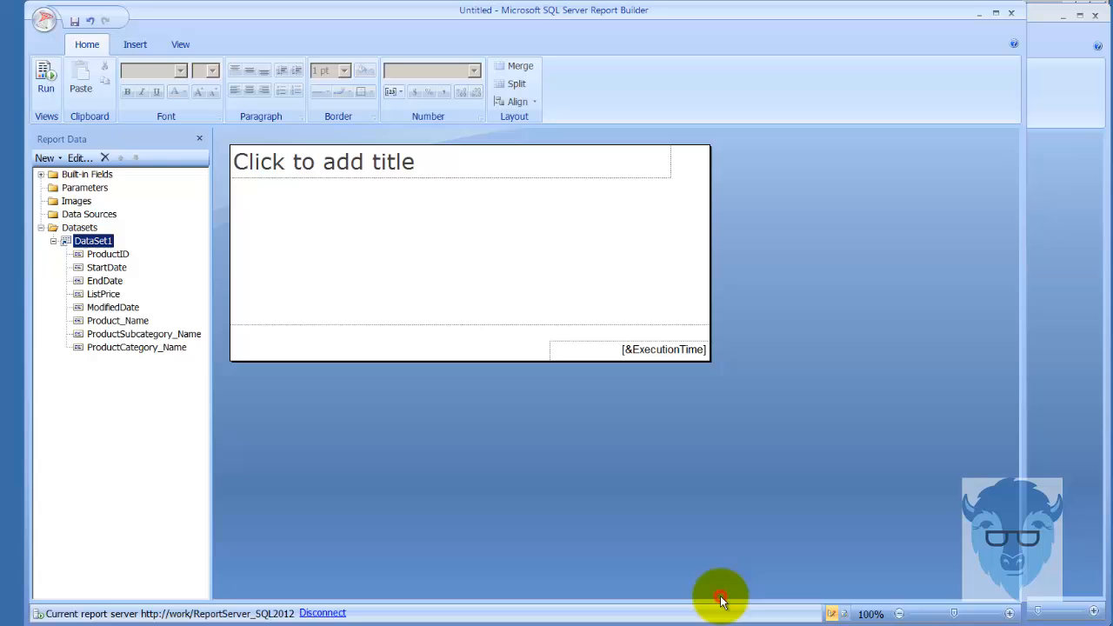
Rename the new report's dataset as PH in its dataset properties
right_click(83, 247)
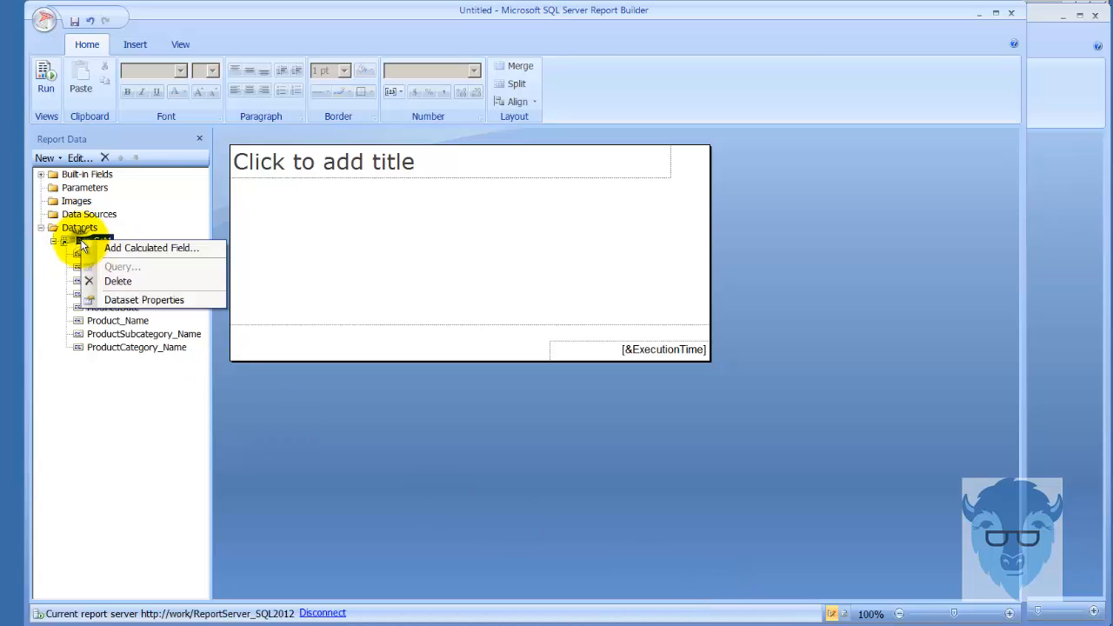
left_click(160, 300)
double_click(410, 120)
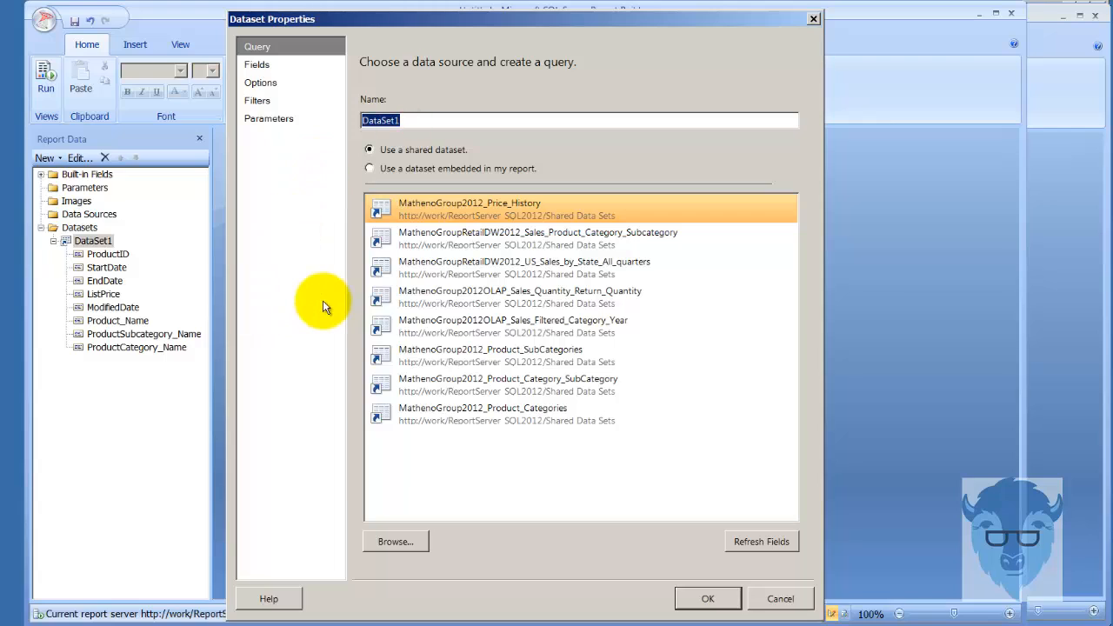
type("PH")
left_click(711, 597)
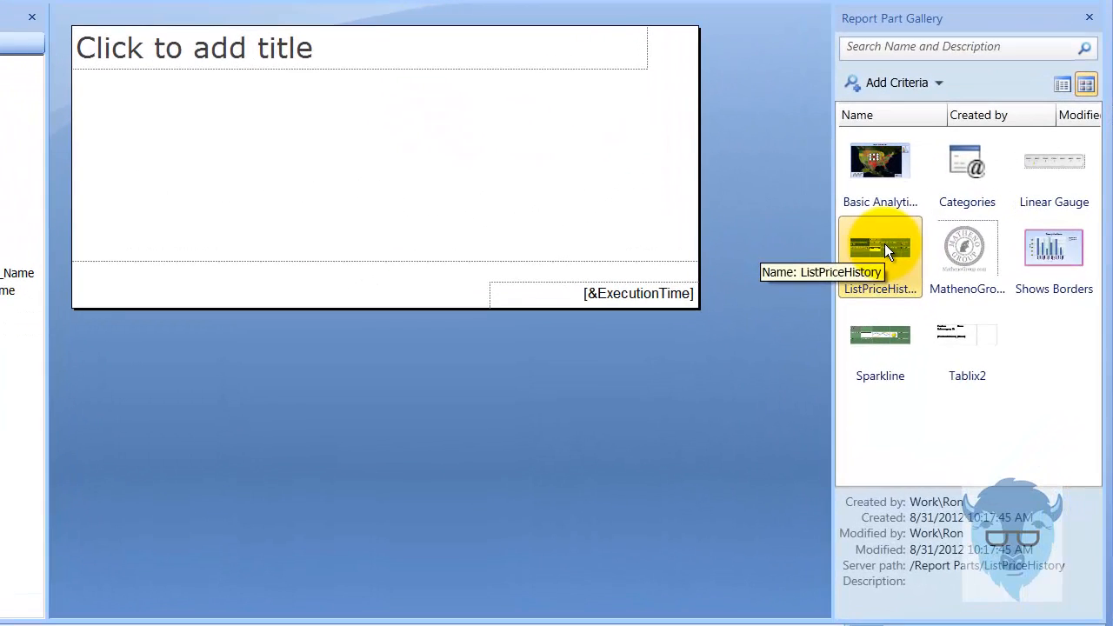
Insert the ListPriceHistory report part, extend the report body downward, and move the table clear of the title
double_click(885, 243)
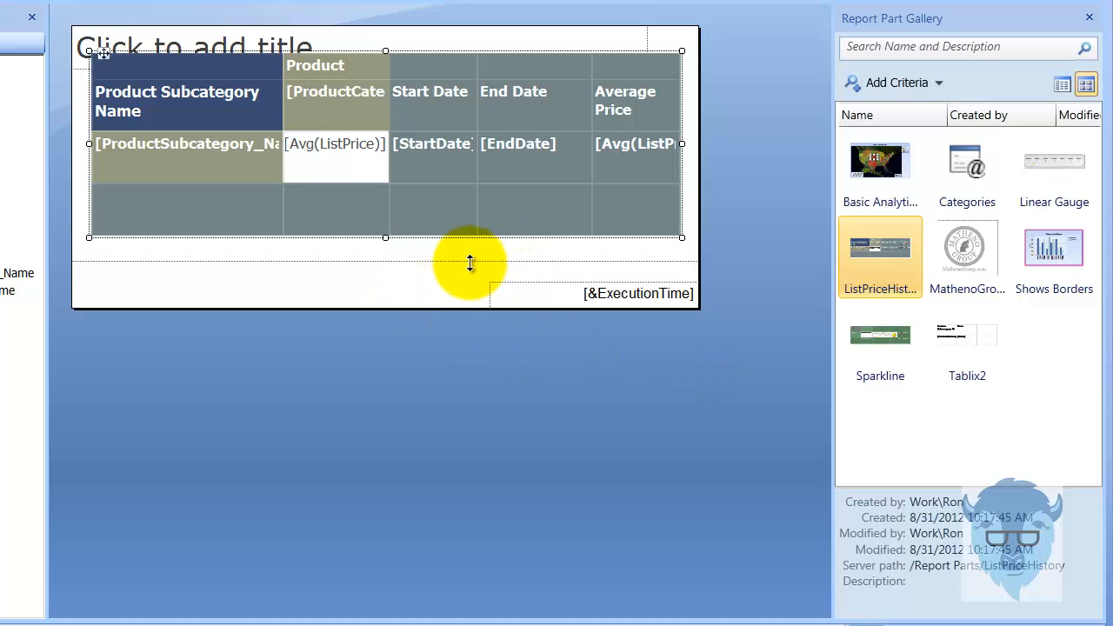
left_click_drag(468, 261, 463, 389)
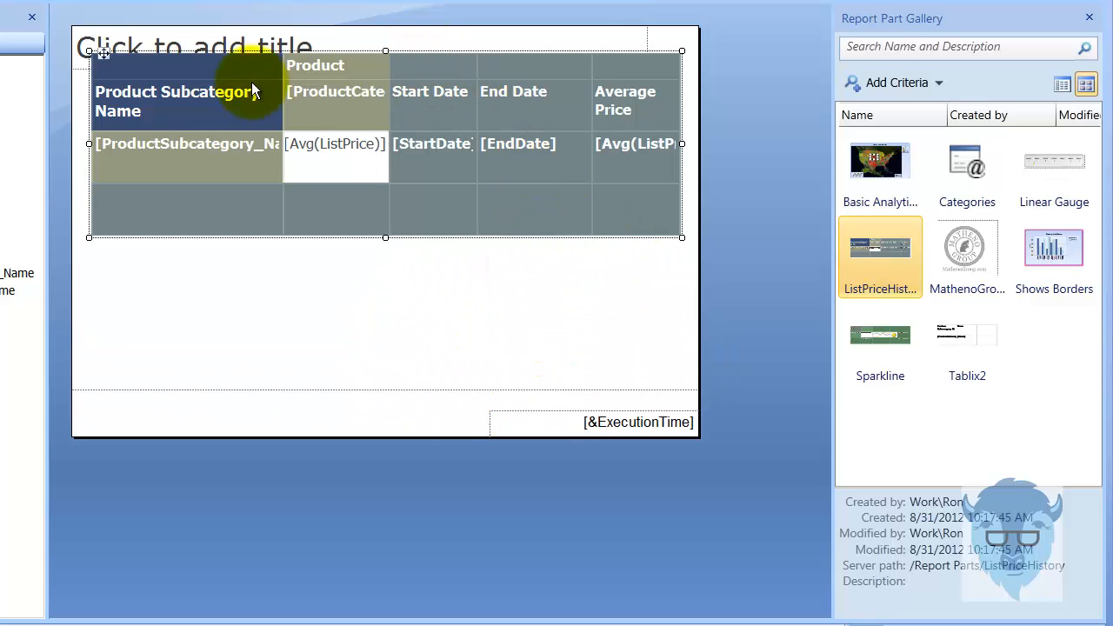
left_click_drag(103, 54, 104, 154)
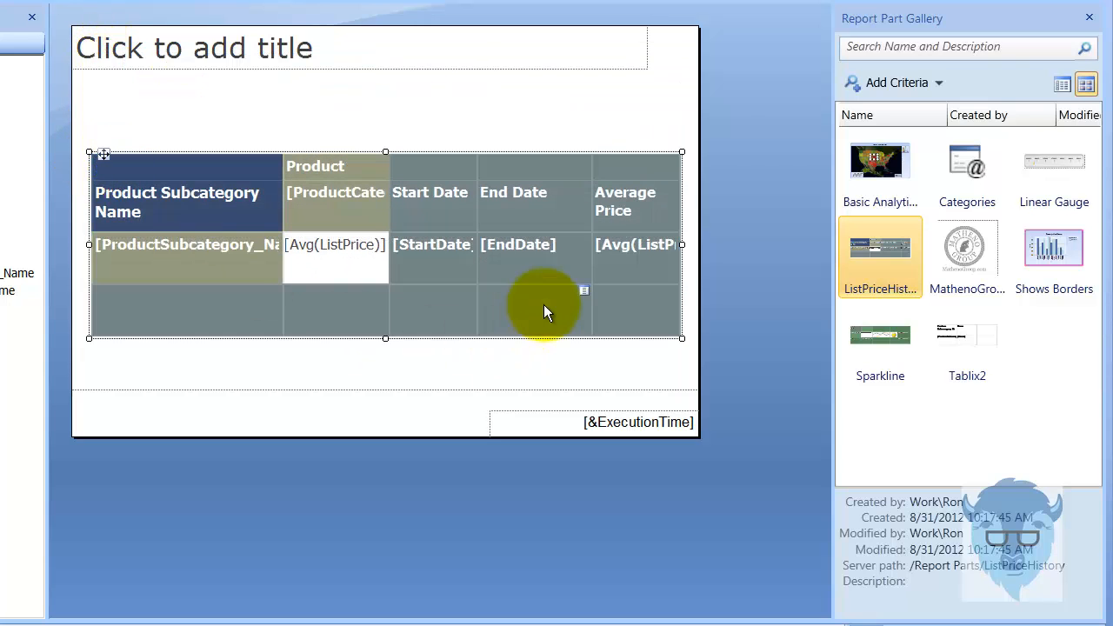
left_click(751, 157)
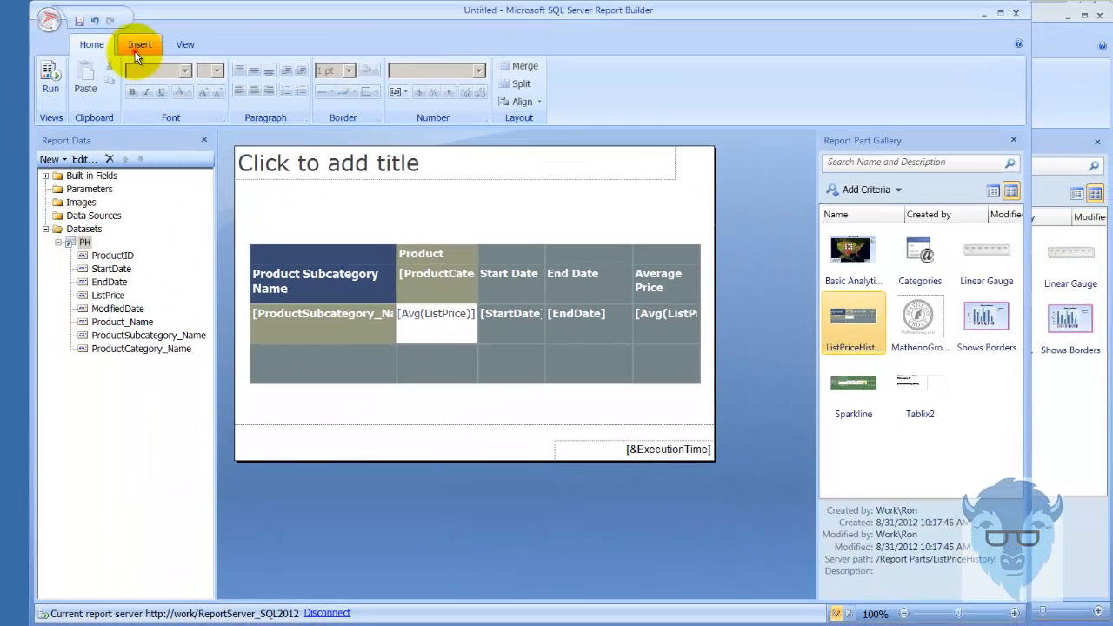
Open the row options for the table's header row containing Product Subcategory Name
left_click(140, 44)
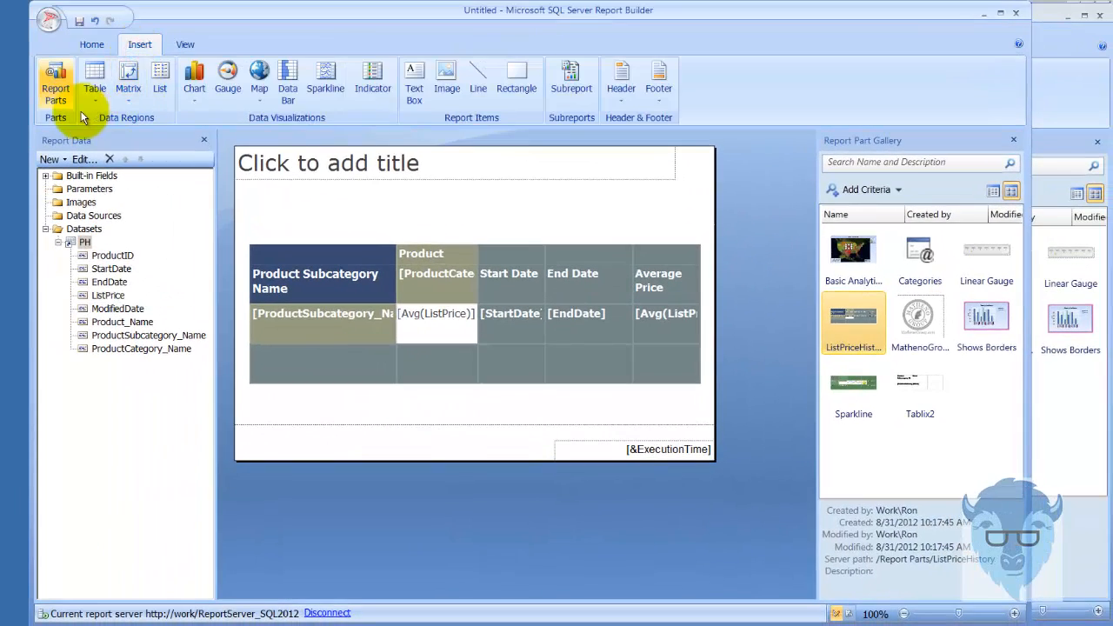
left_click(359, 403)
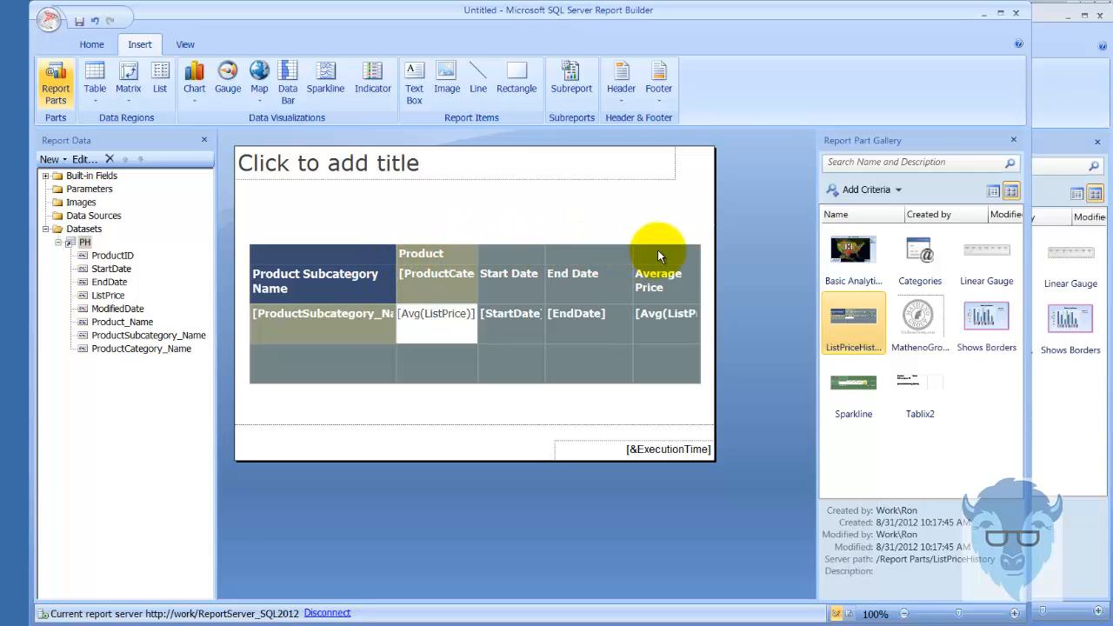
left_click(309, 375)
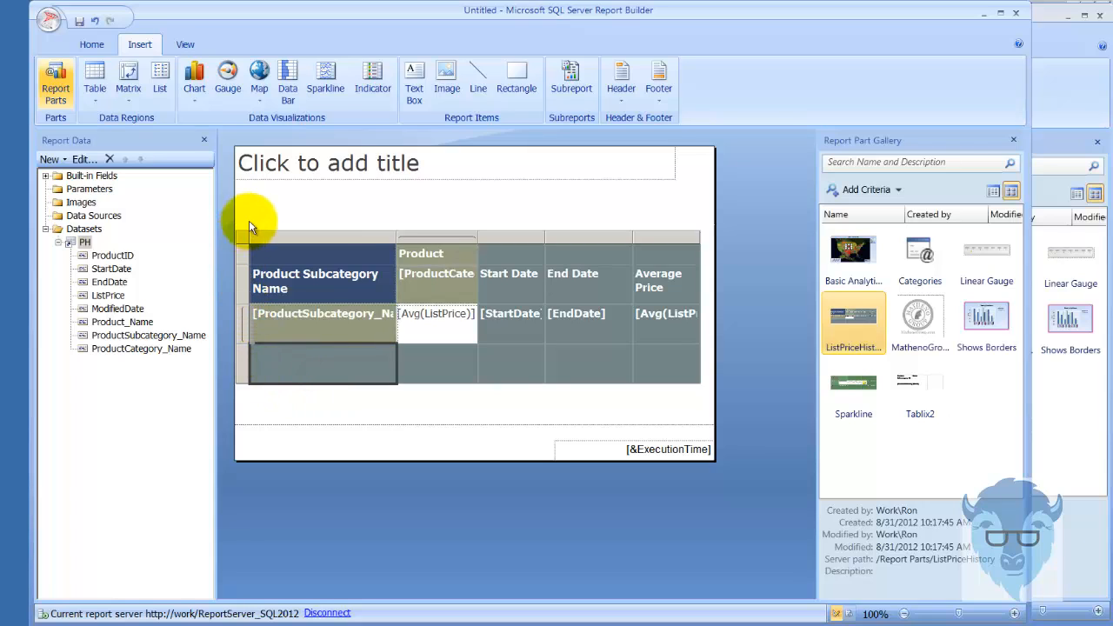
right_click(241, 296)
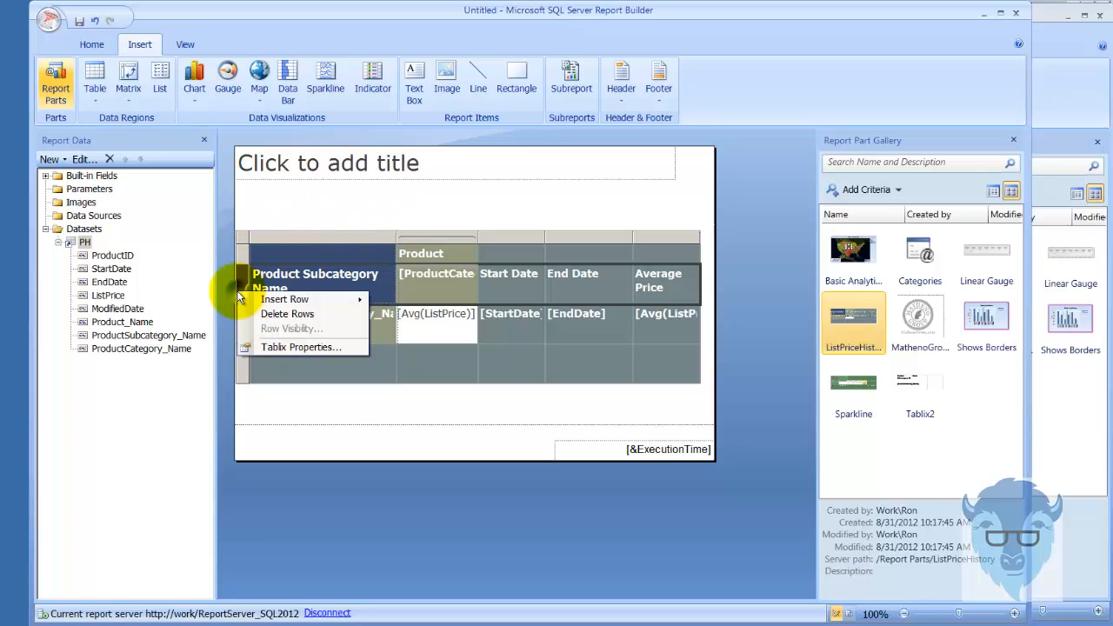
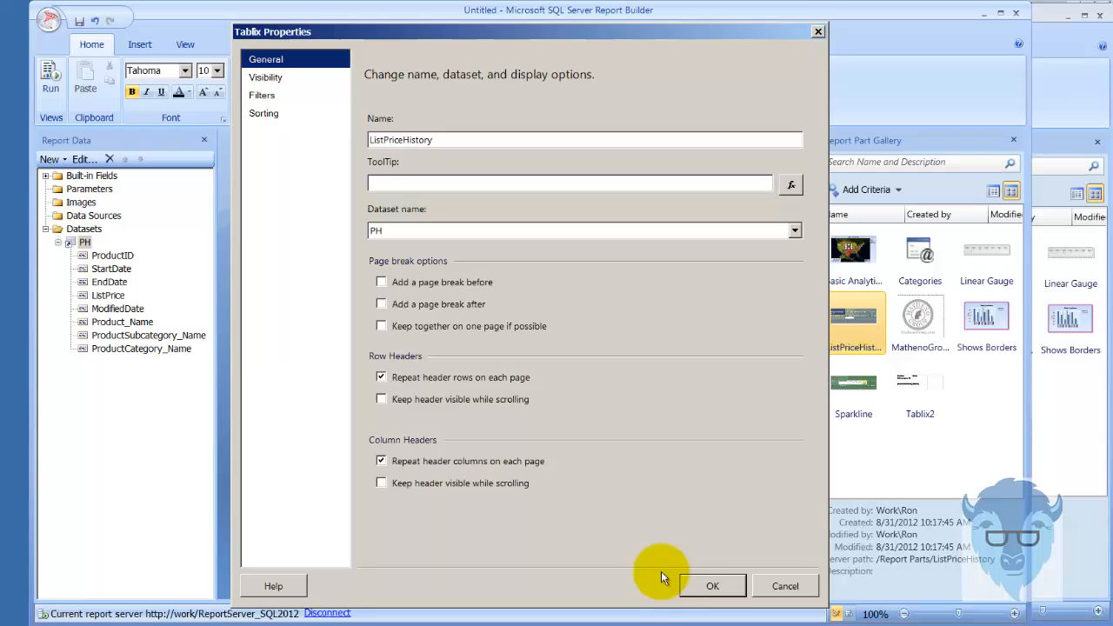
Apply the table's properties with header rows and header columns repeated on each page
left_click(712, 585)
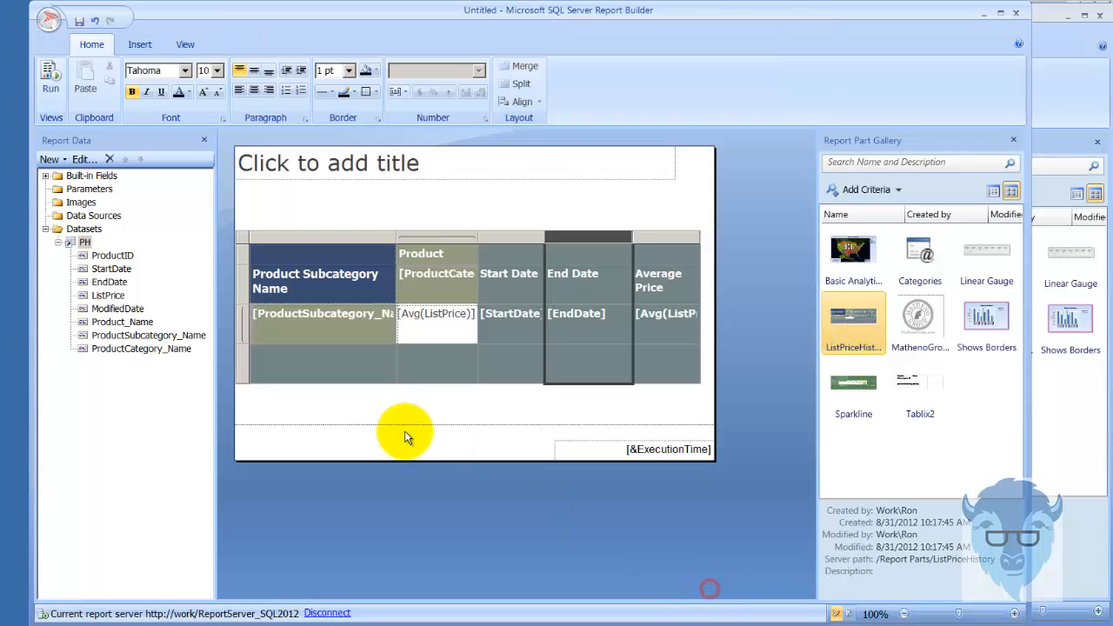
Examine the number formatting of the table's average list price cell and leave its text box properties without applying changes
left_click(446, 326)
right_click(431, 333)
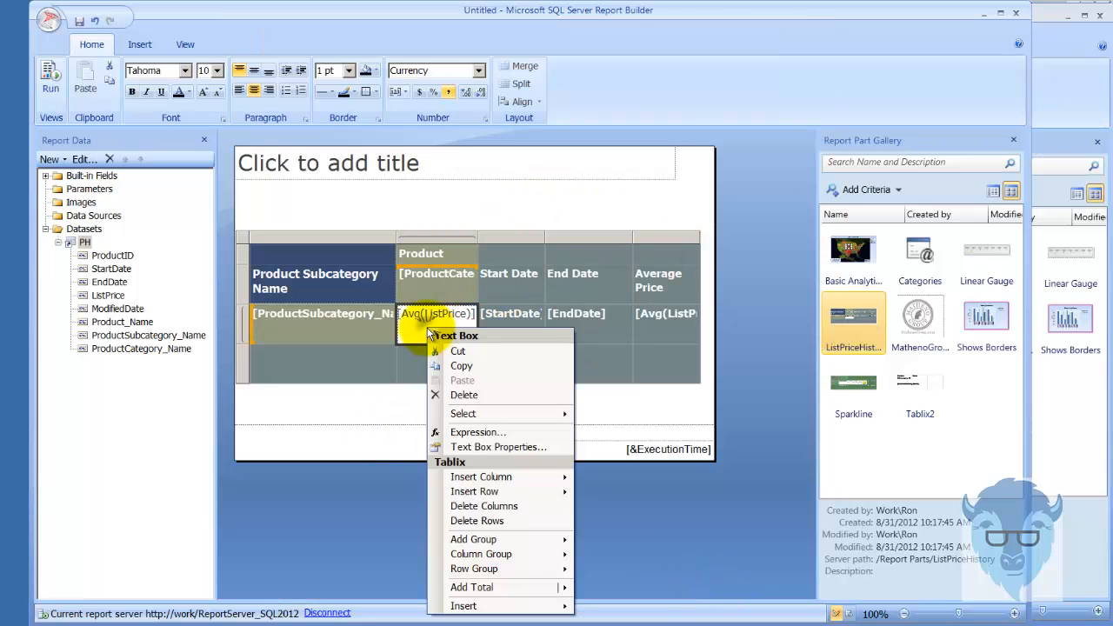
left_click(505, 449)
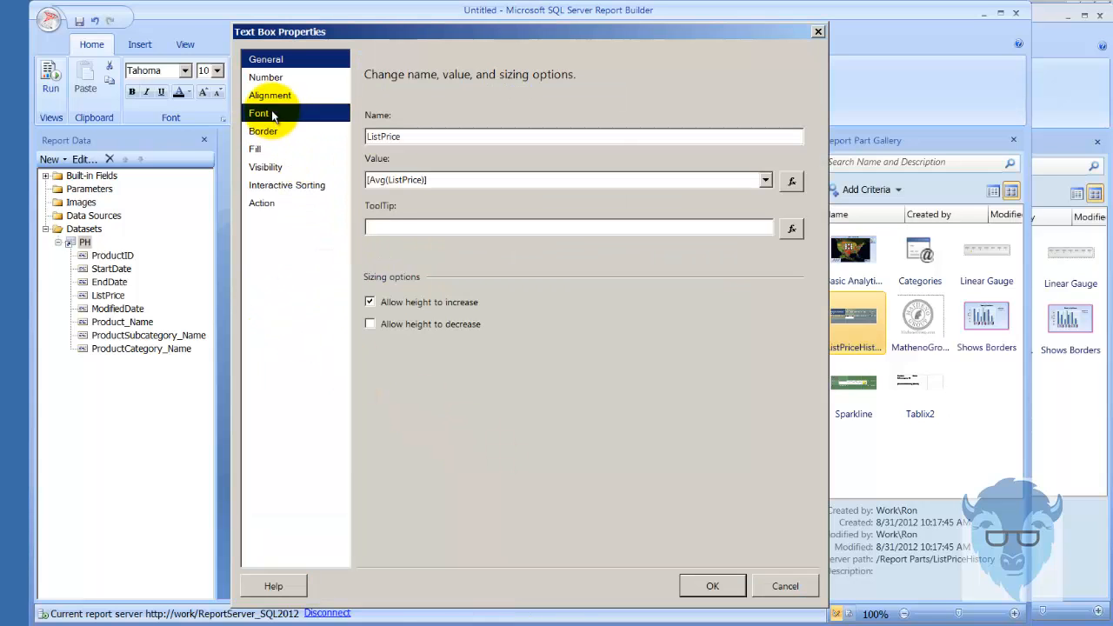
left_click(263, 80)
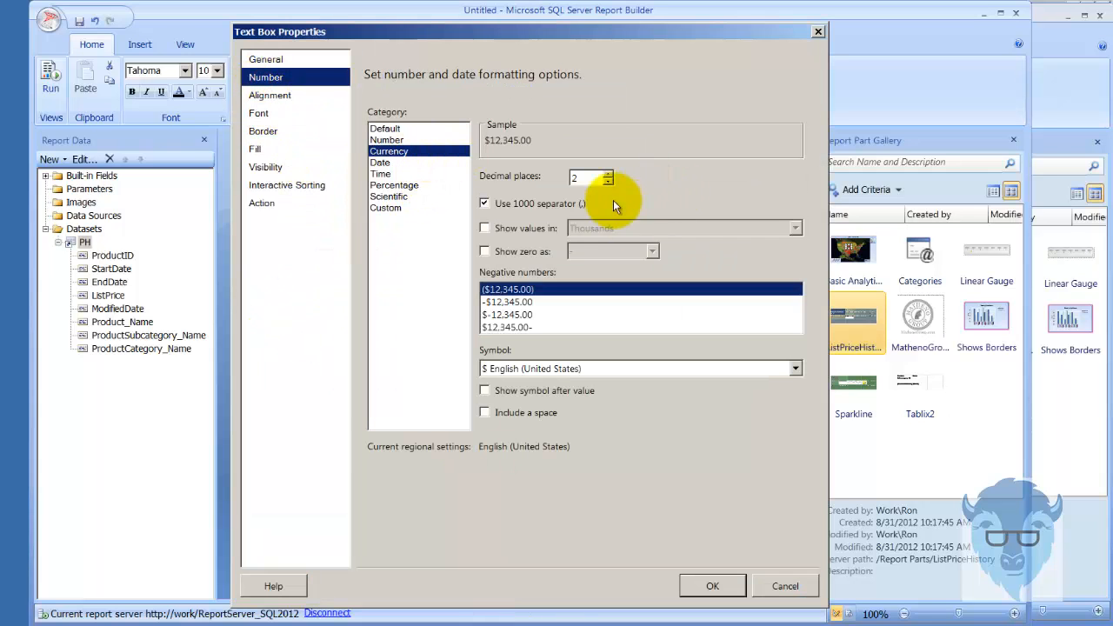
left_click(785, 586)
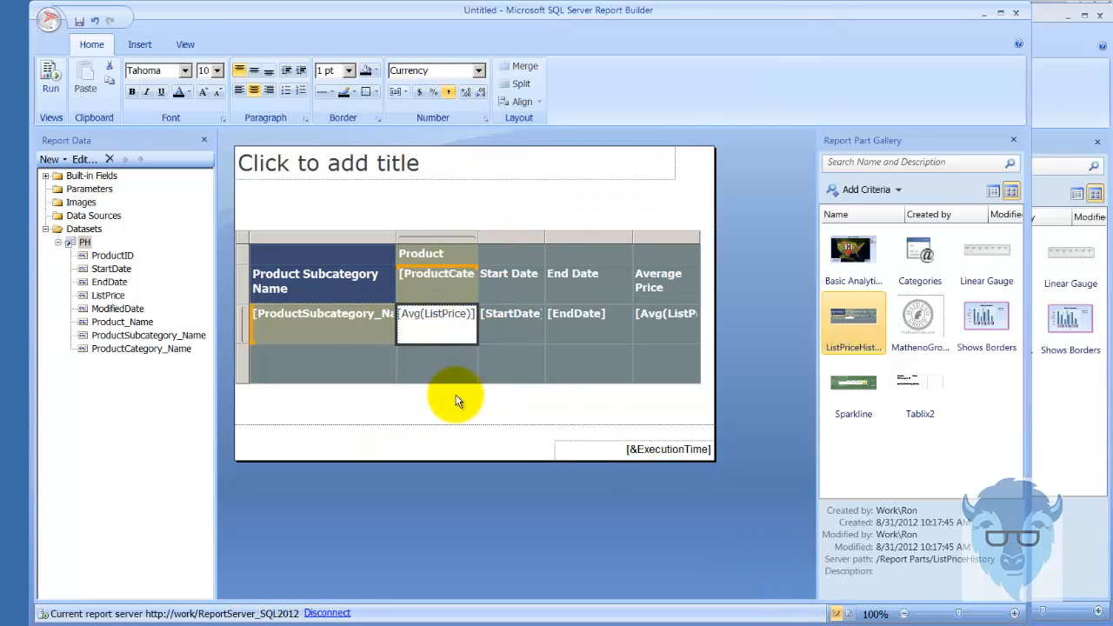
left_click(564, 209)
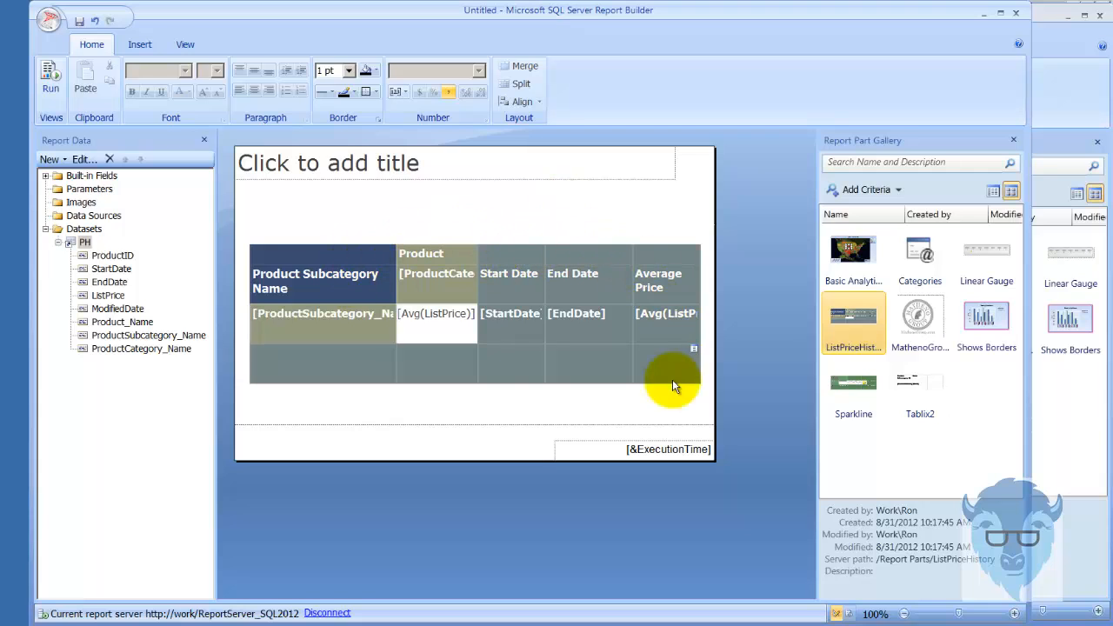
right_click(660, 252)
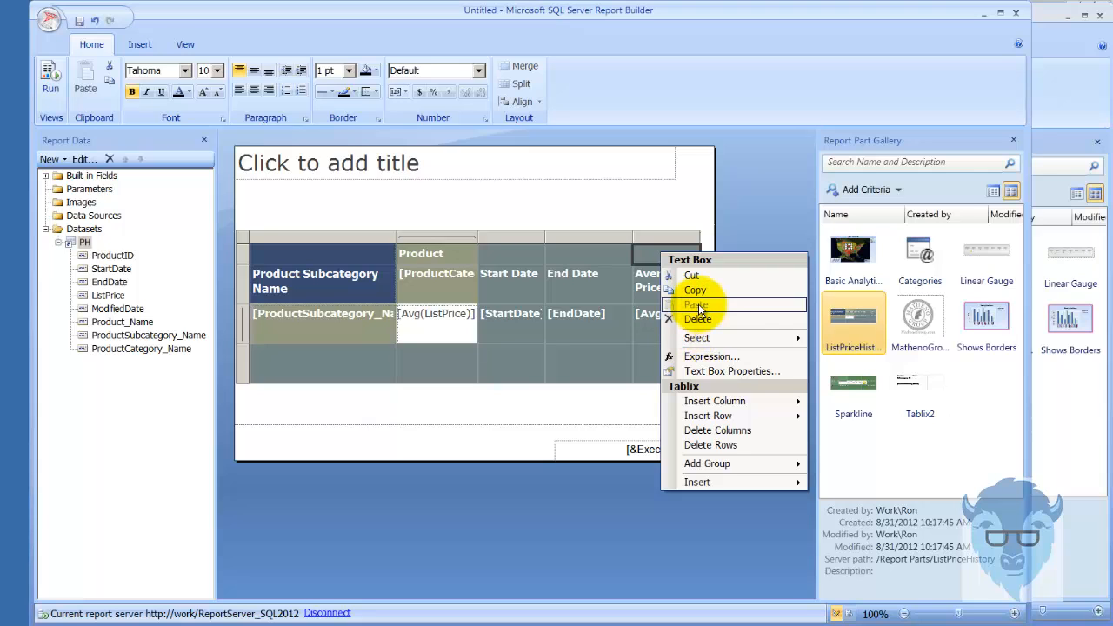
mouse_move(740, 403)
left_click(482, 507)
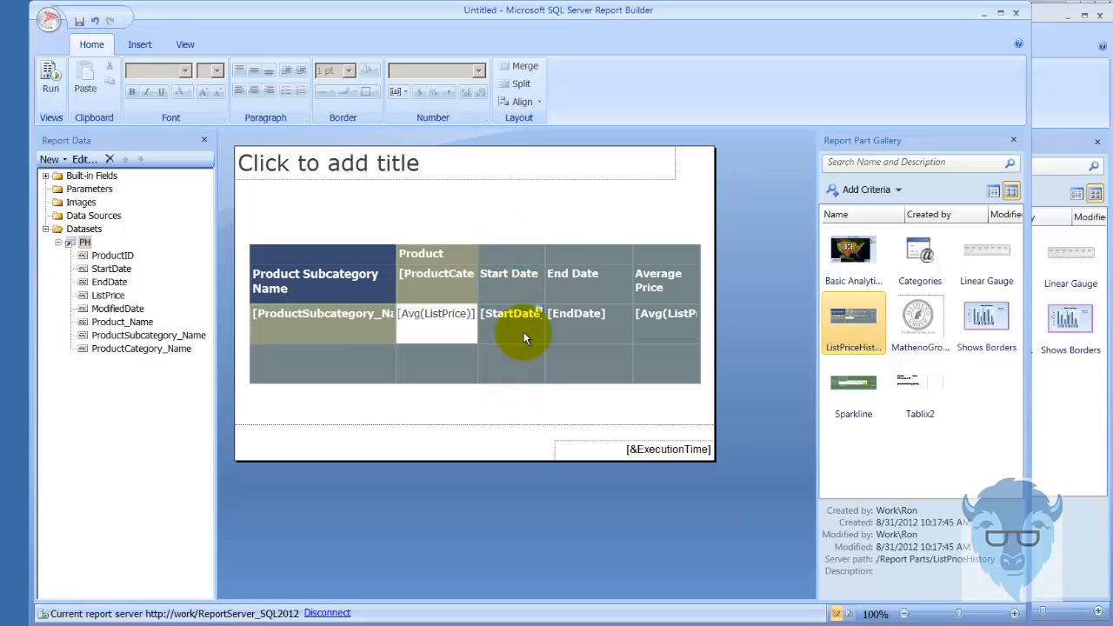
Run the report, examine the headers and price columns down page 2, and return to the design view
left_click(45, 77)
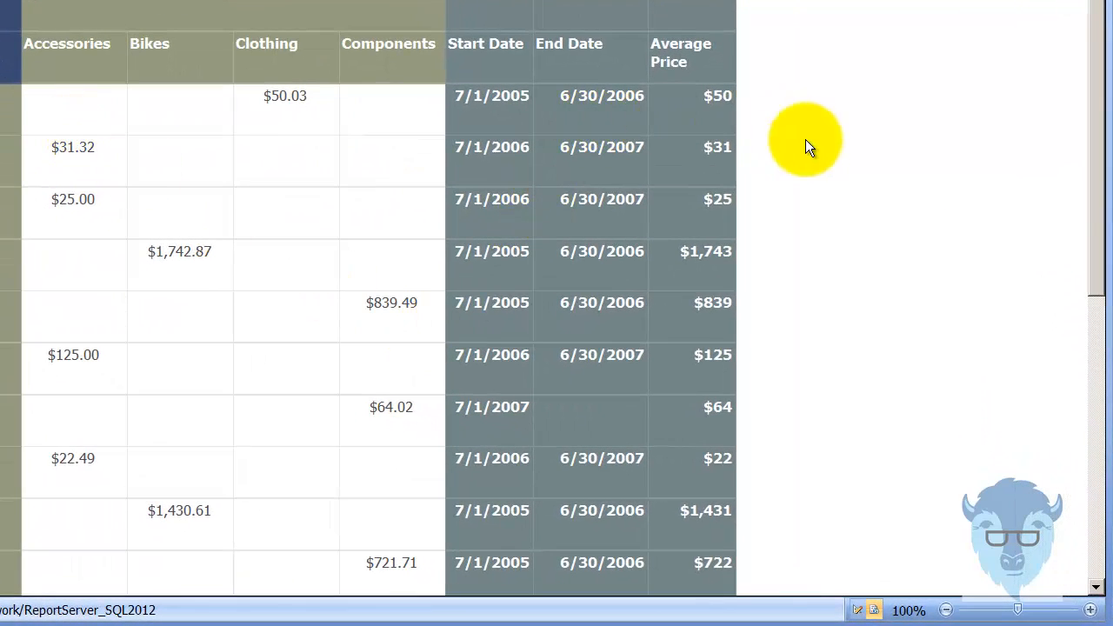
left_click_drag(1097, 199, 1107, 496)
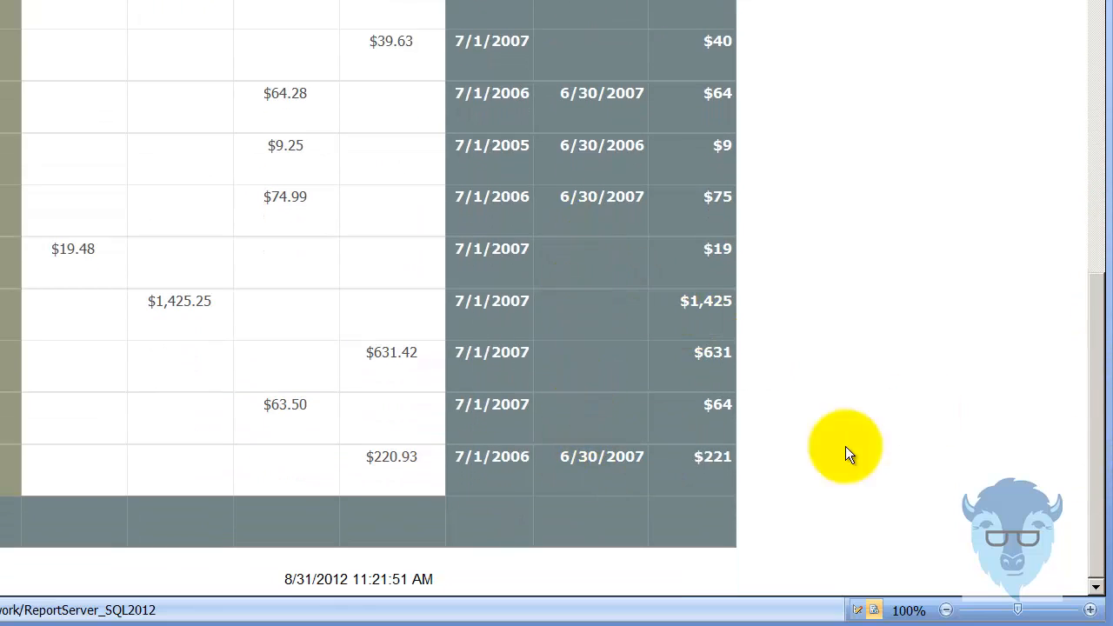
left_click_drag(1094, 534, 1076, 111)
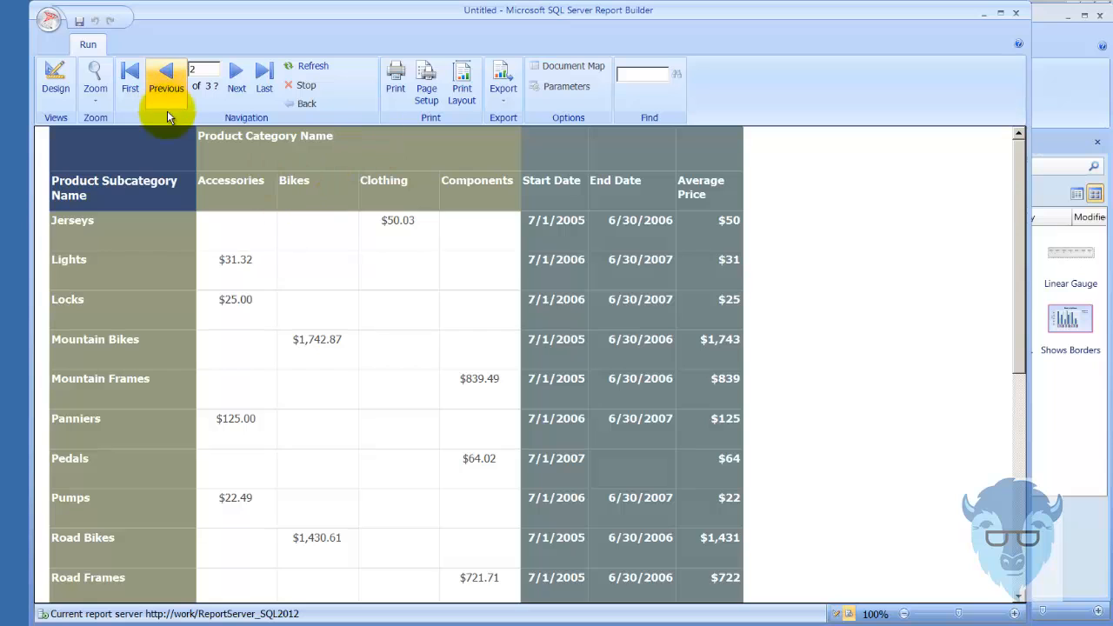
left_click(55, 83)
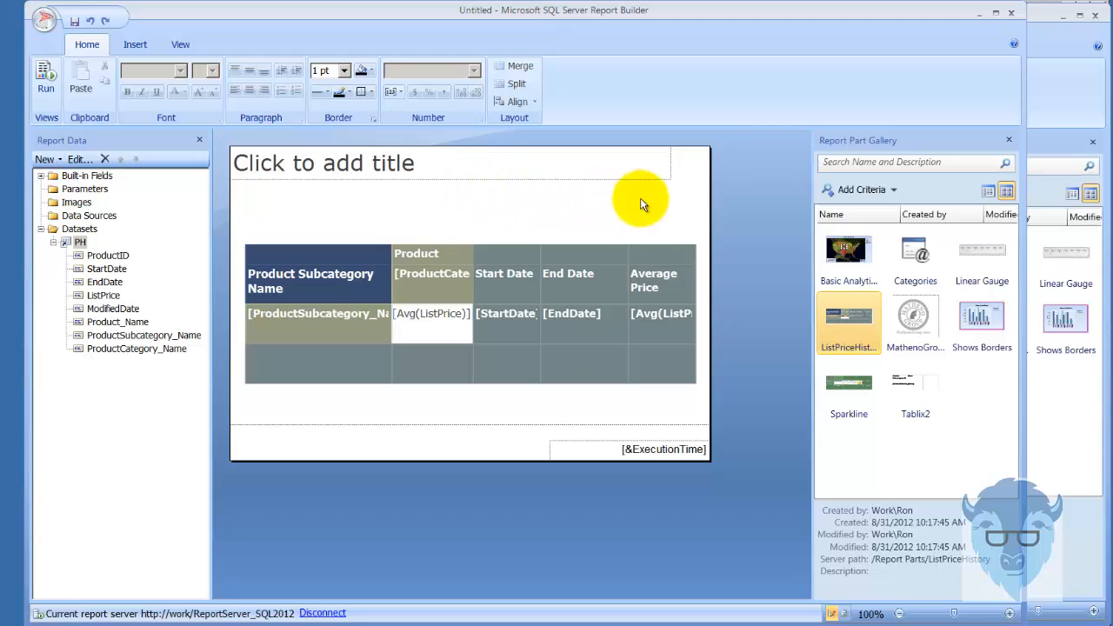
Add a page header to the report
right_click(576, 205)
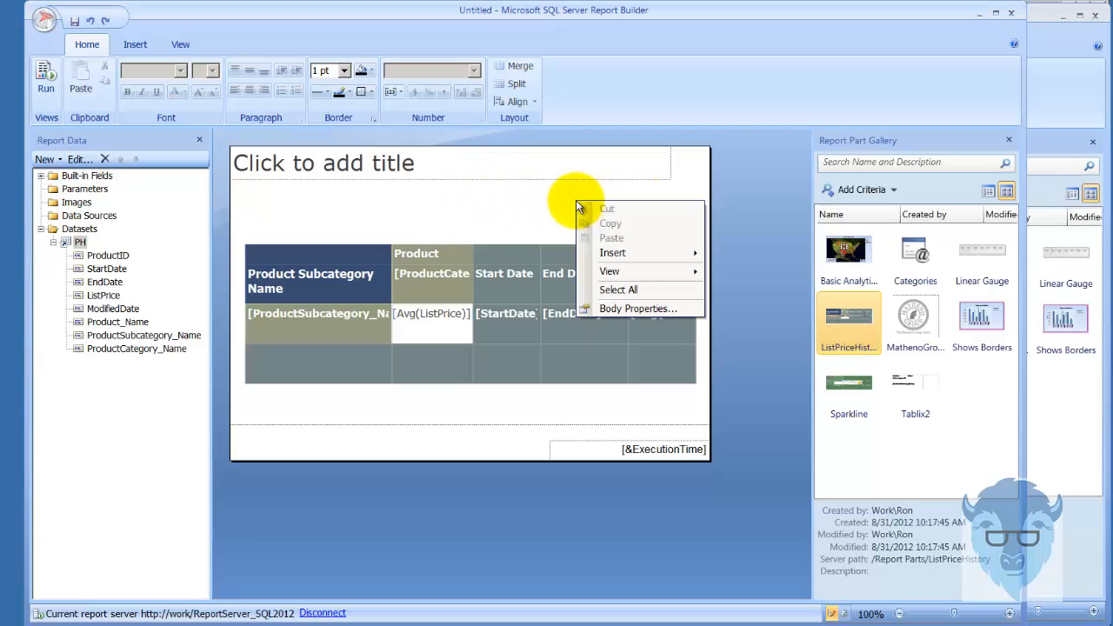
mouse_move(662, 253)
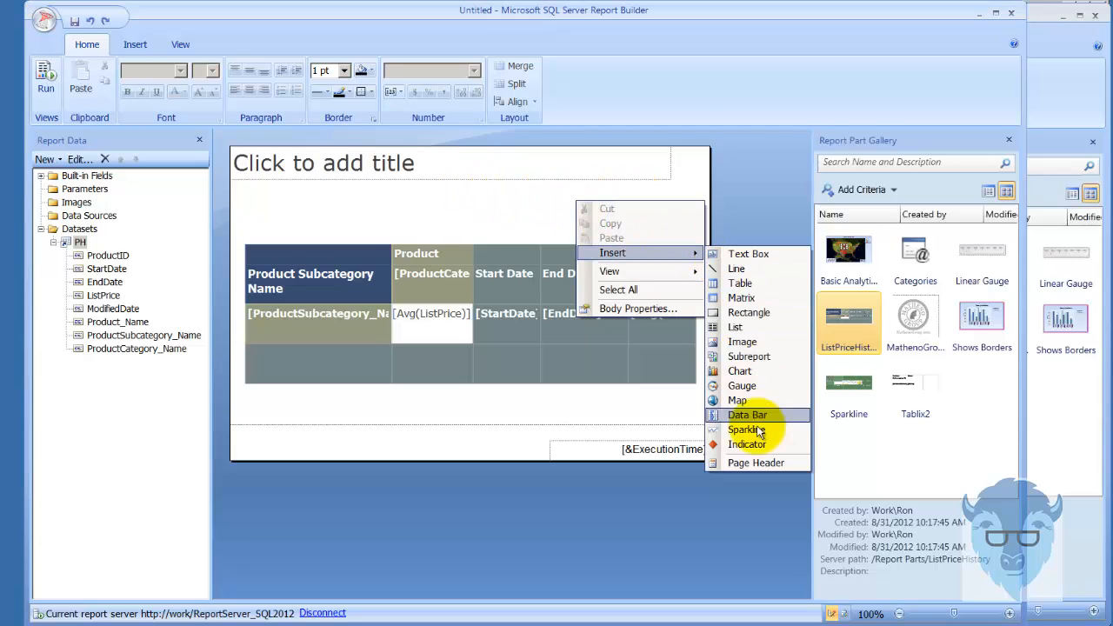
left_click(765, 461)
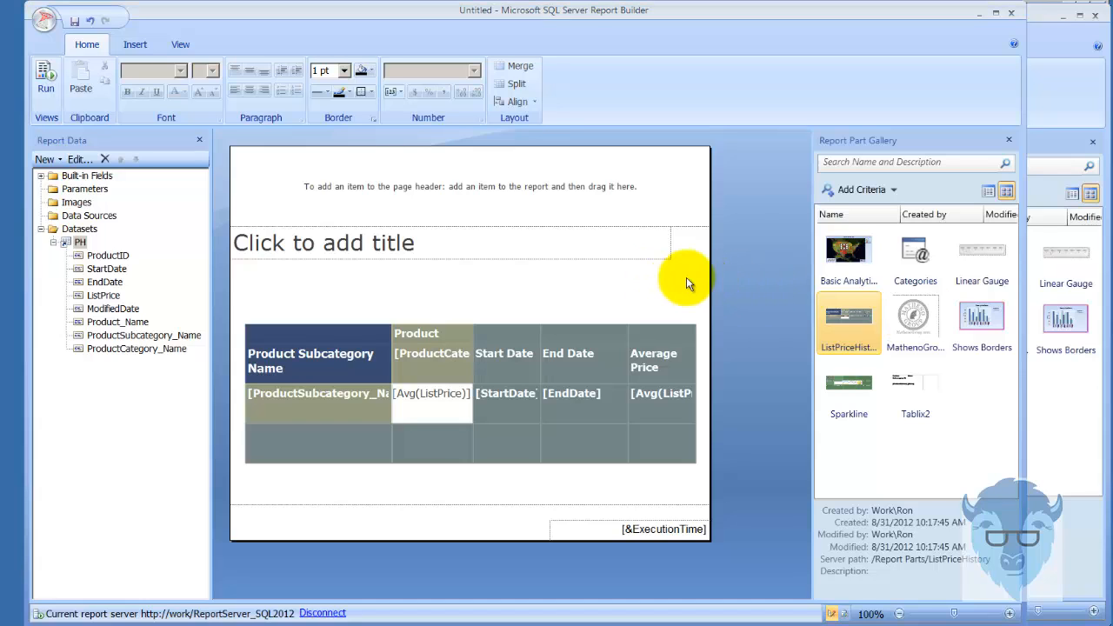
Insert a text box between the title and the table, widen it to the End Date column, and start editing its text
right_click(266, 286)
mouse_move(343, 337)
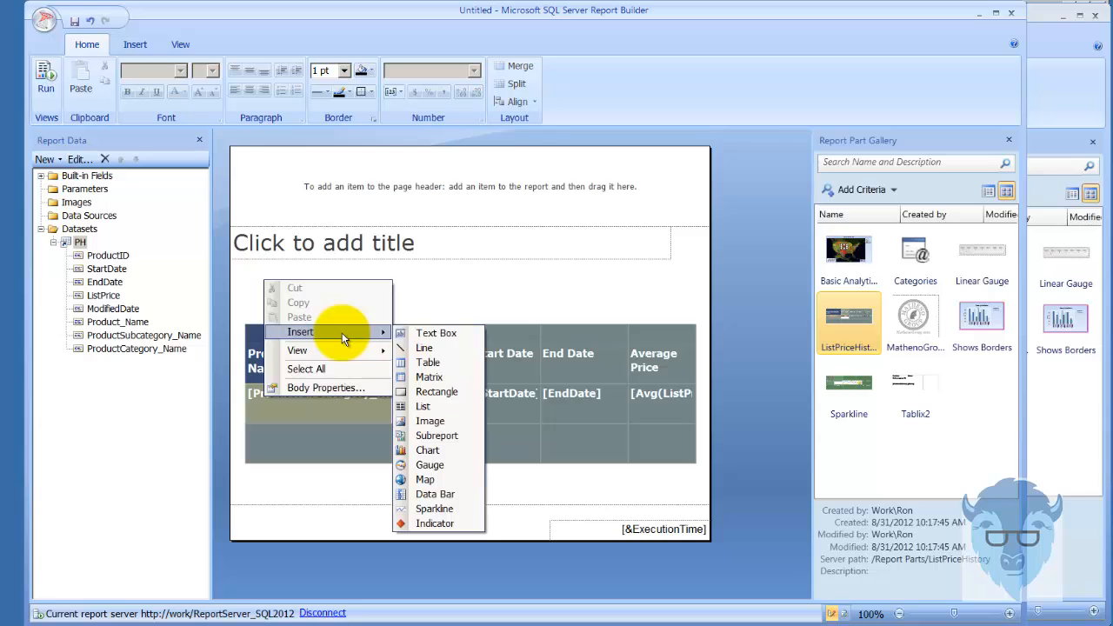
left_click(428, 334)
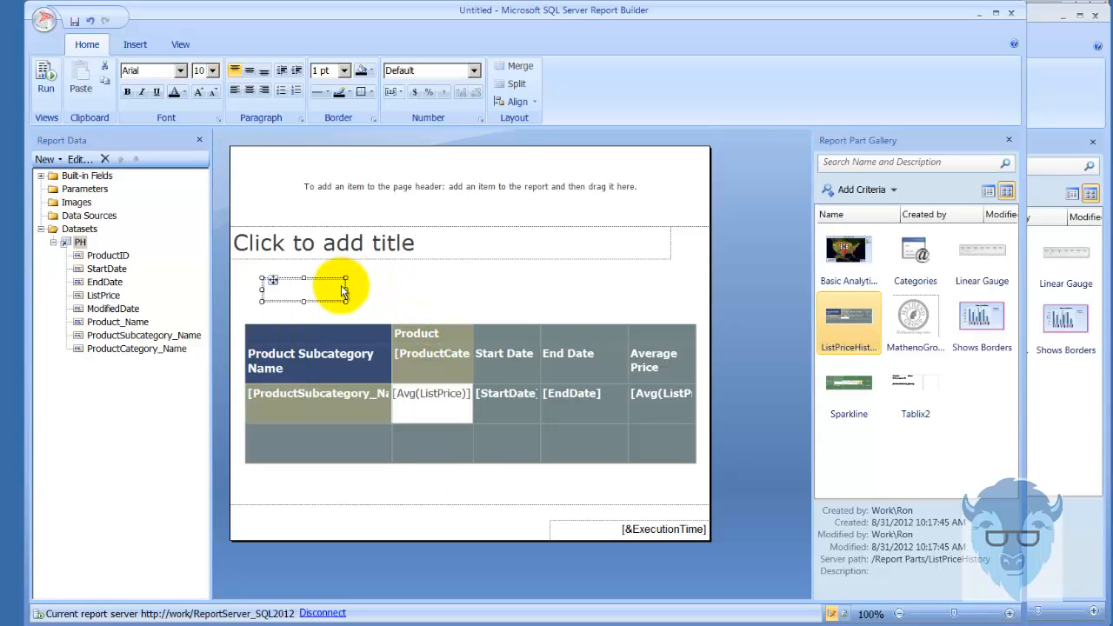
left_click_drag(345, 291, 573, 291)
left_click(499, 290)
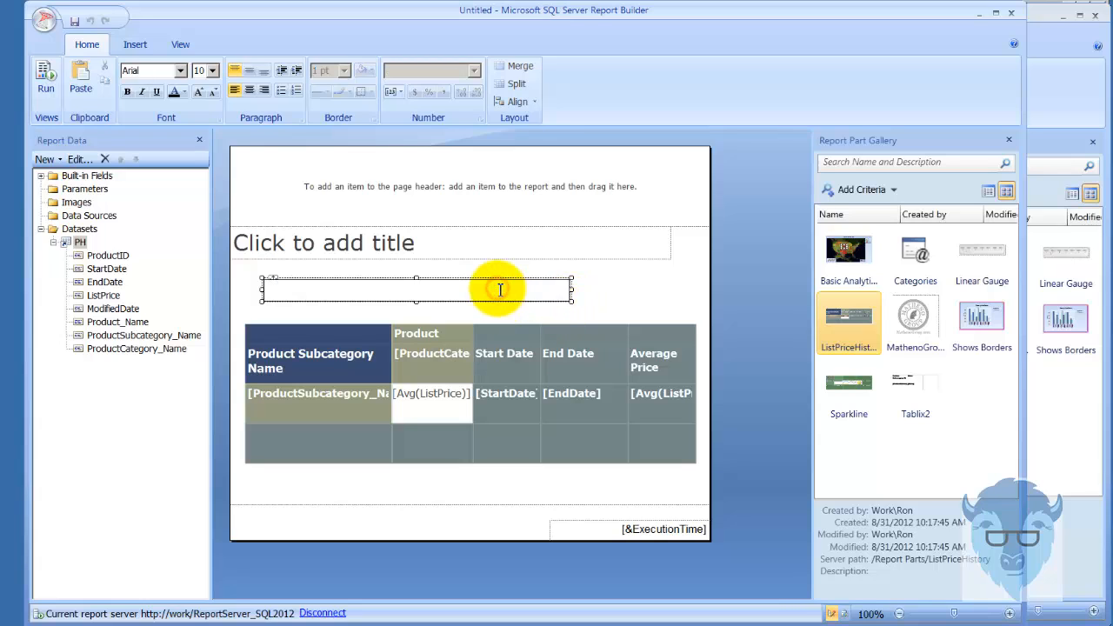
right_click(500, 290)
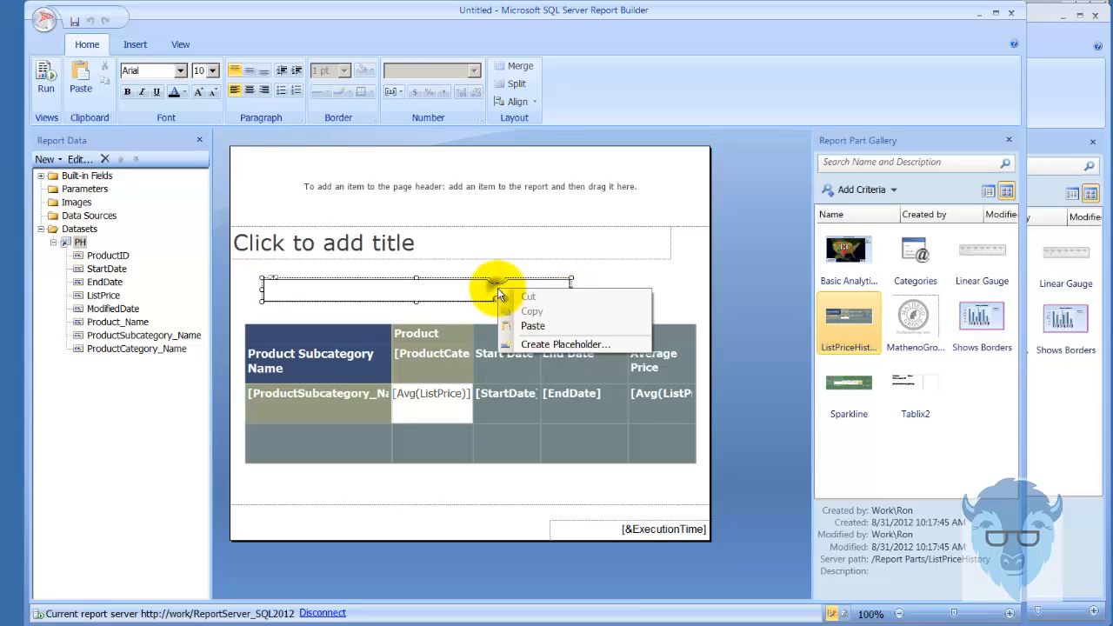
left_click(556, 345)
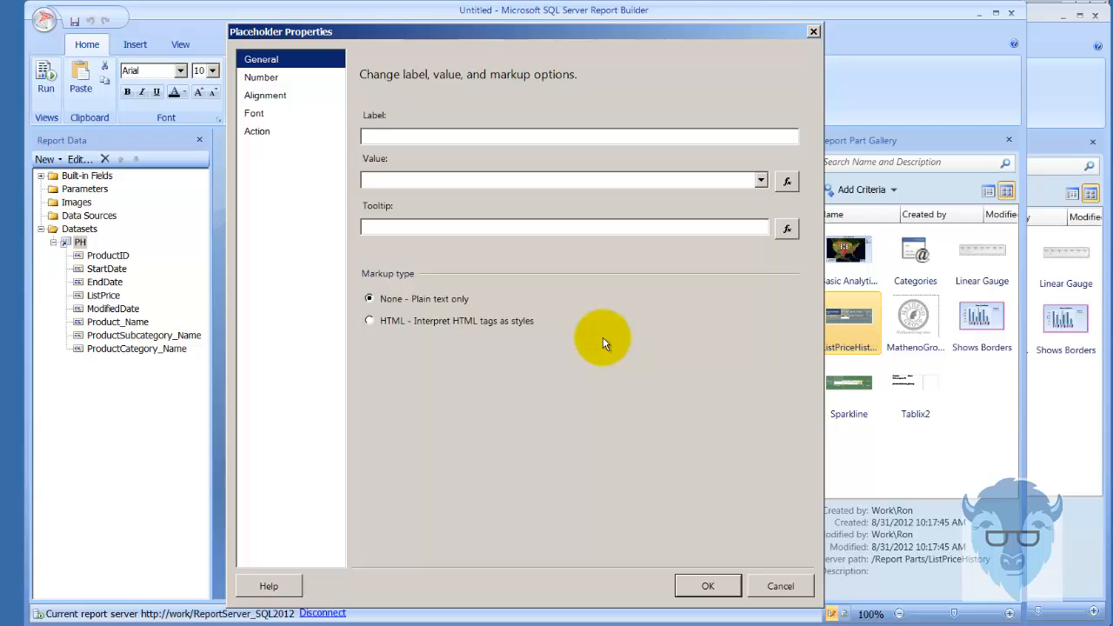
left_click(780, 585)
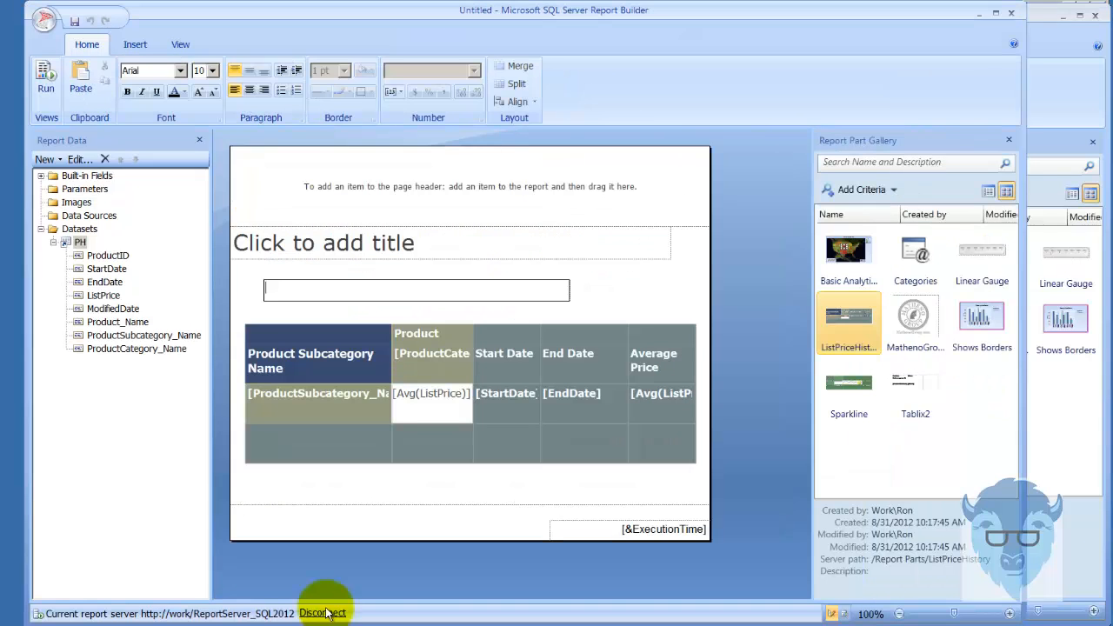
Create a placeholder in the new text box with the built-in field expression =Globals!ReportName
right_click(362, 287)
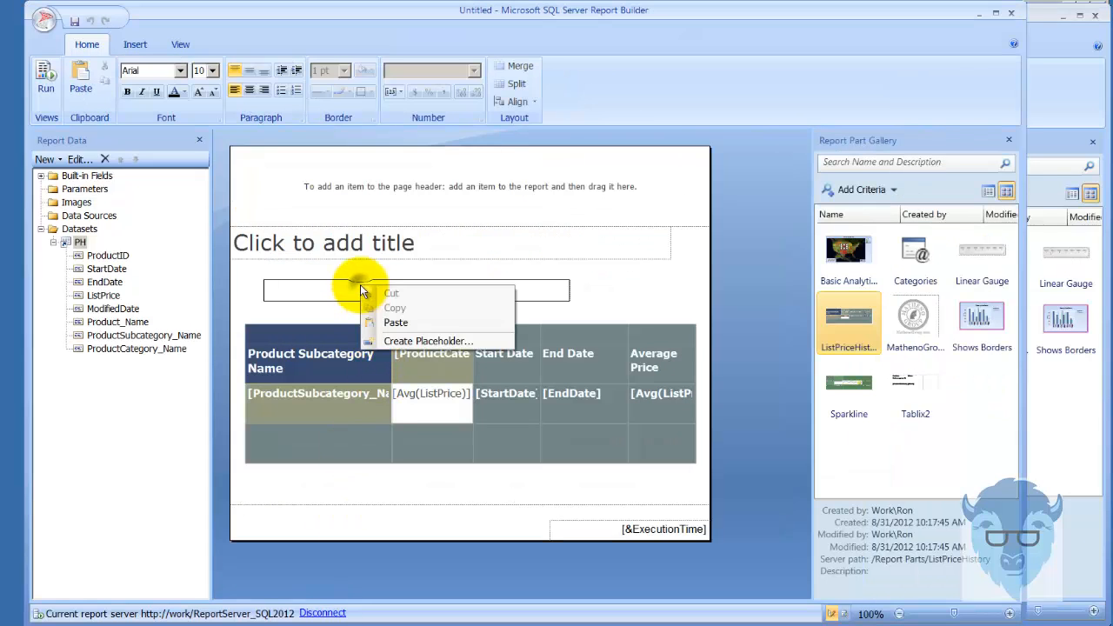
left_click(415, 340)
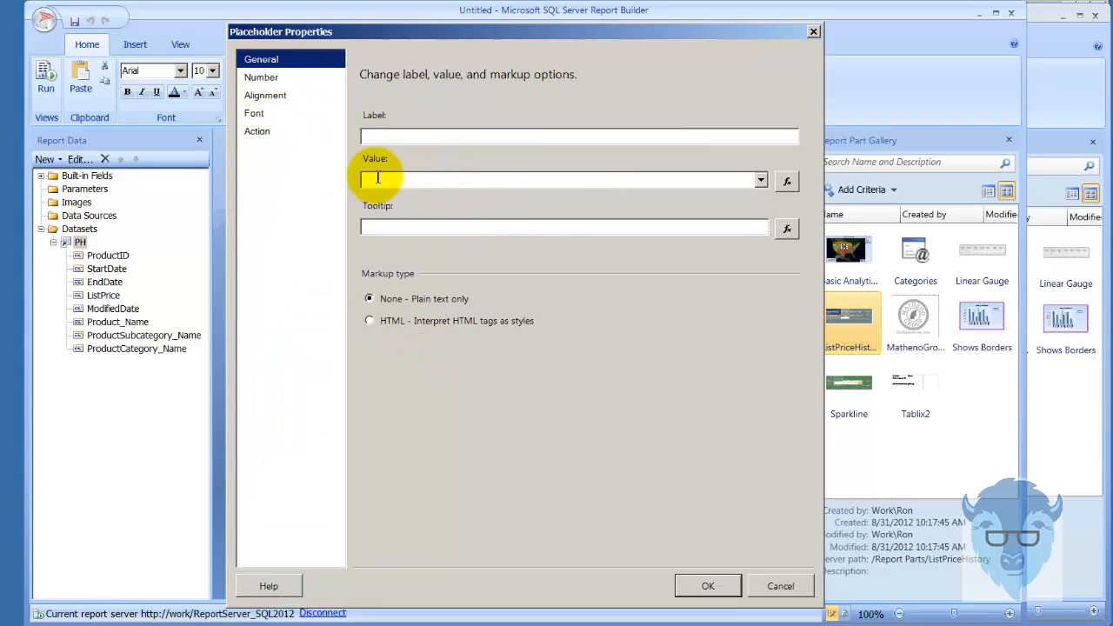
left_click(787, 180)
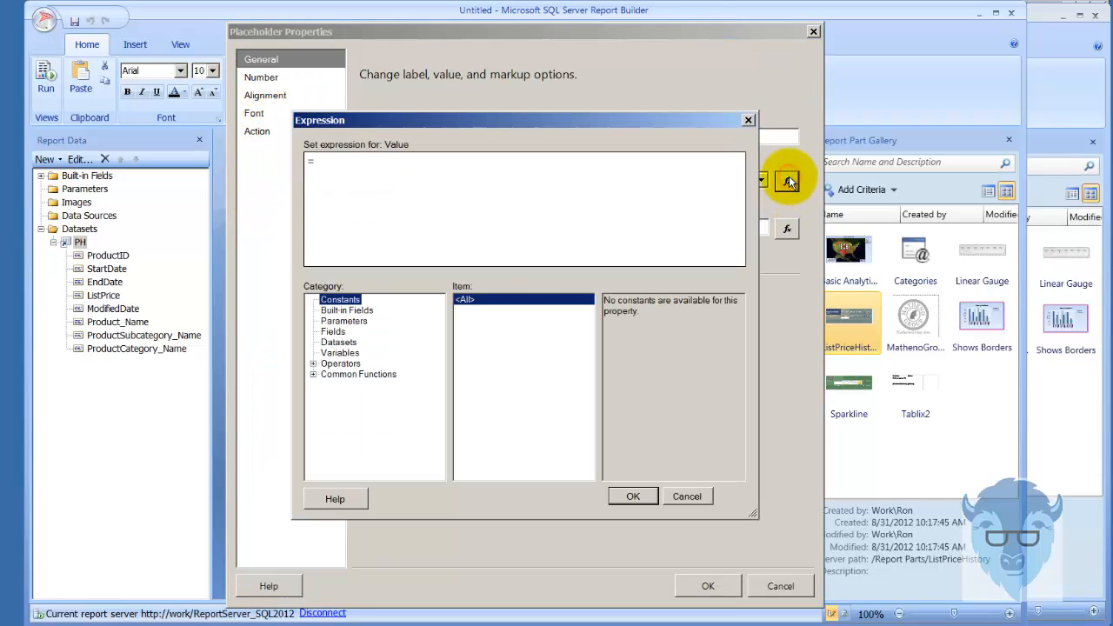
left_click(345, 311)
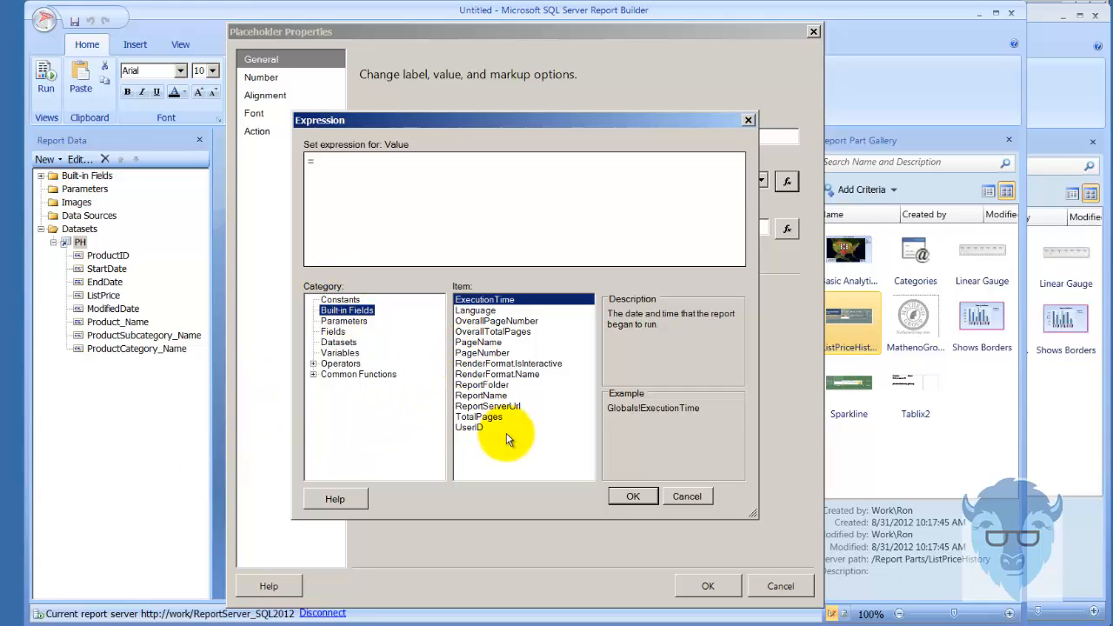
double_click(459, 397)
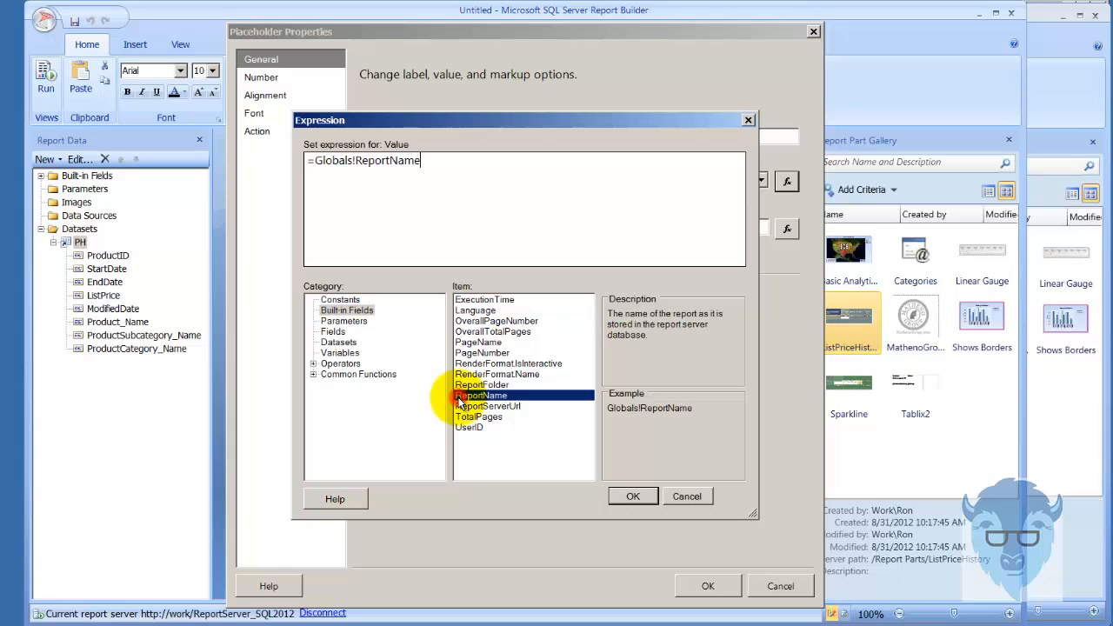
left_click(632, 497)
left_click(705, 586)
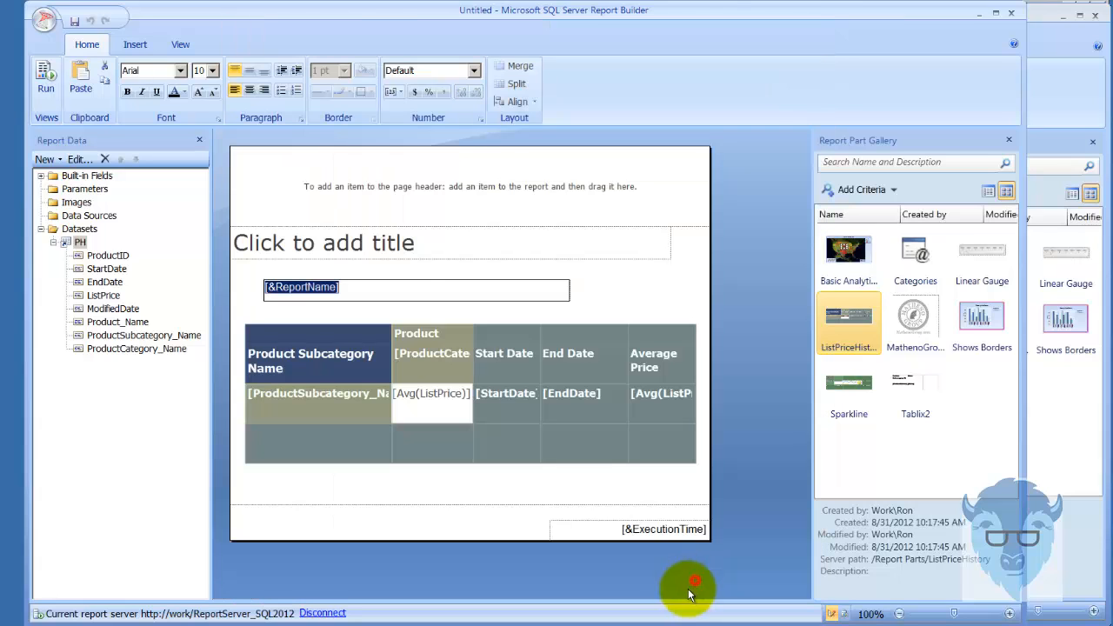
Add a second placeholder with the expression =Globals!ExecutionTime after the report name in the same text box, separated by a gap
left_click(364, 287)
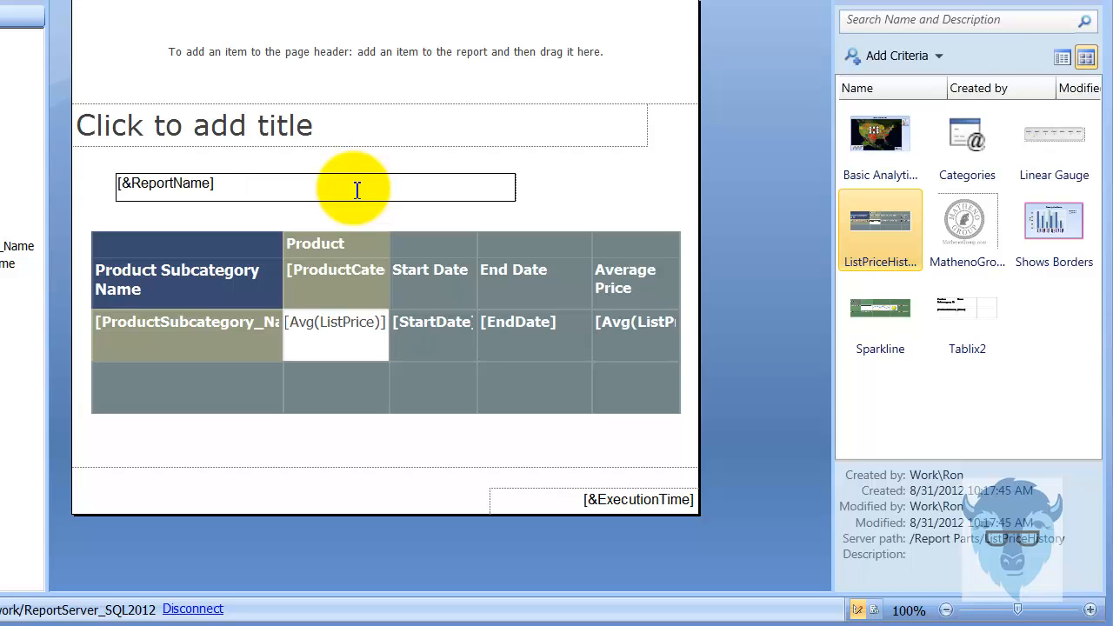
right_click(354, 189)
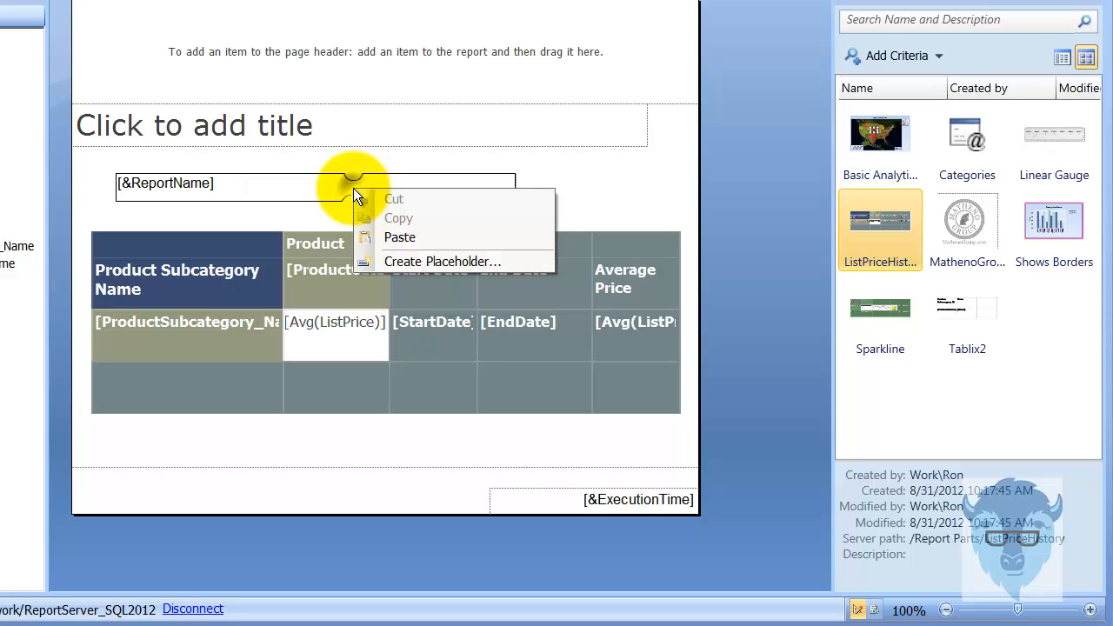
left_click(432, 263)
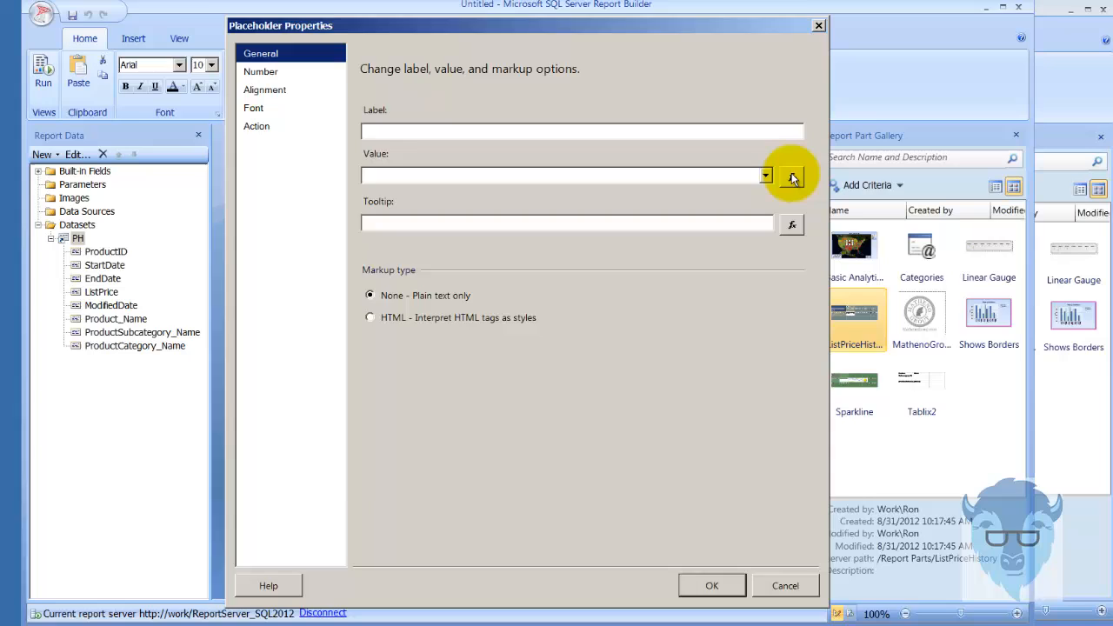
left_click(800, 47)
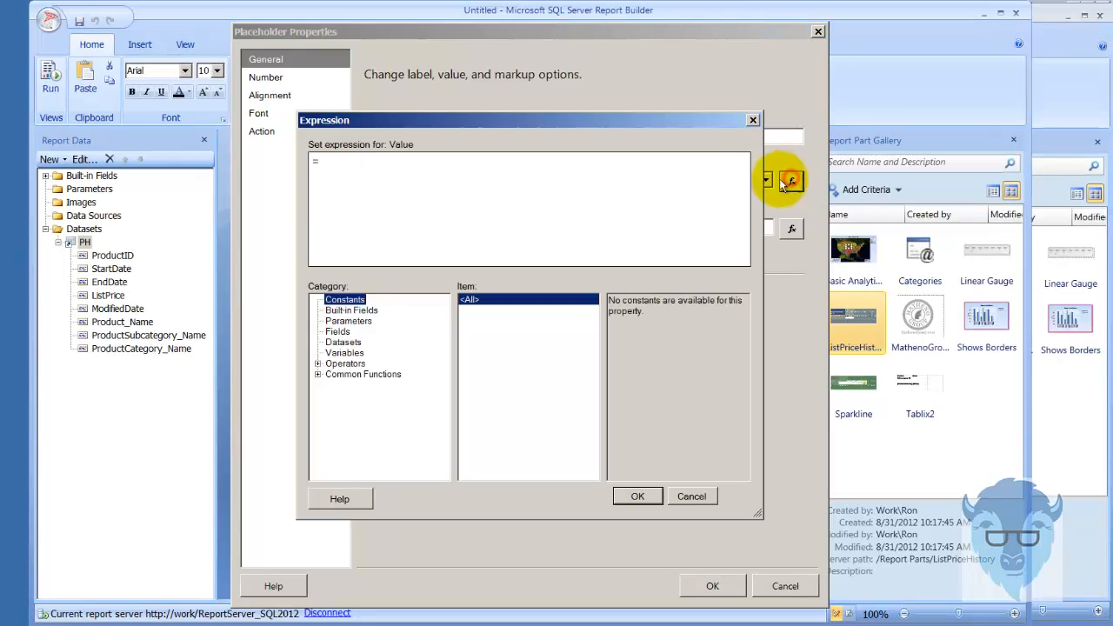
left_click(343, 312)
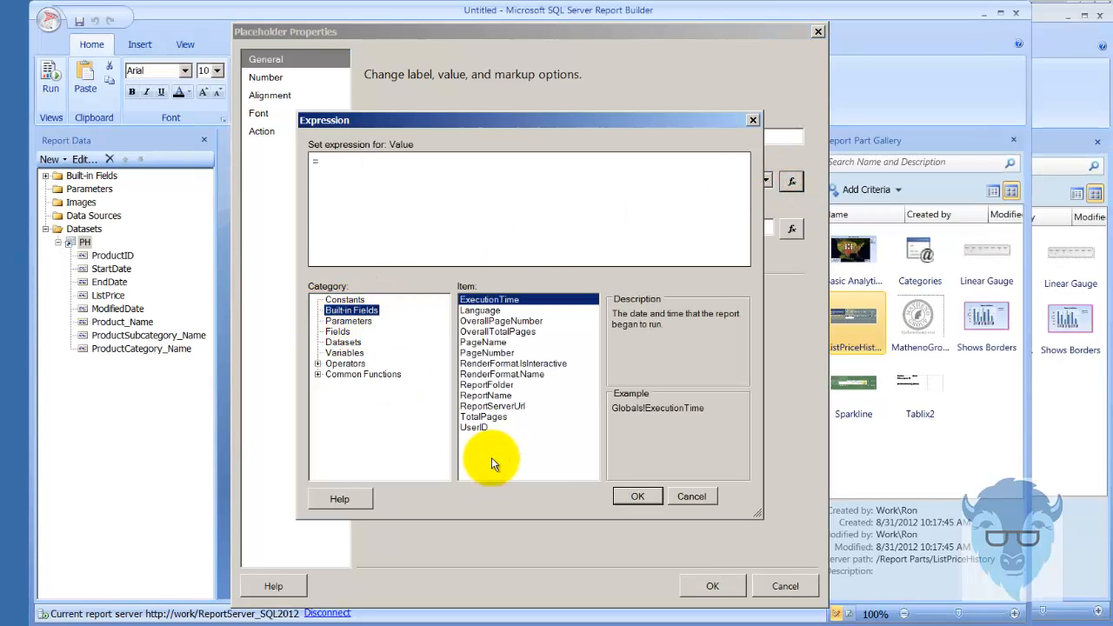
left_click(472, 302)
double_click(472, 302)
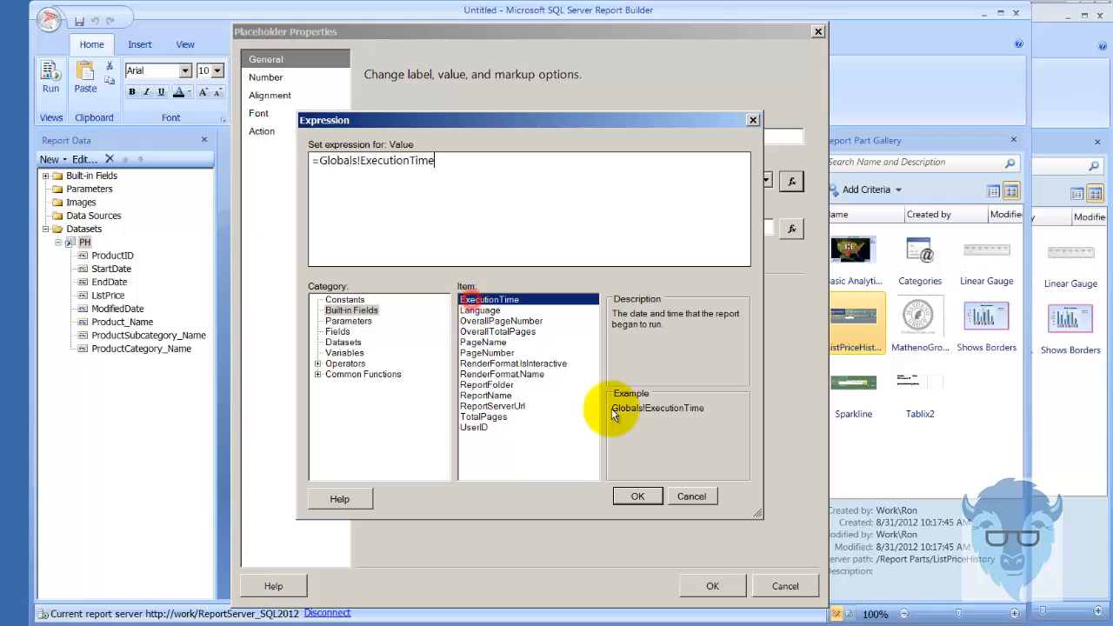
left_click(637, 496)
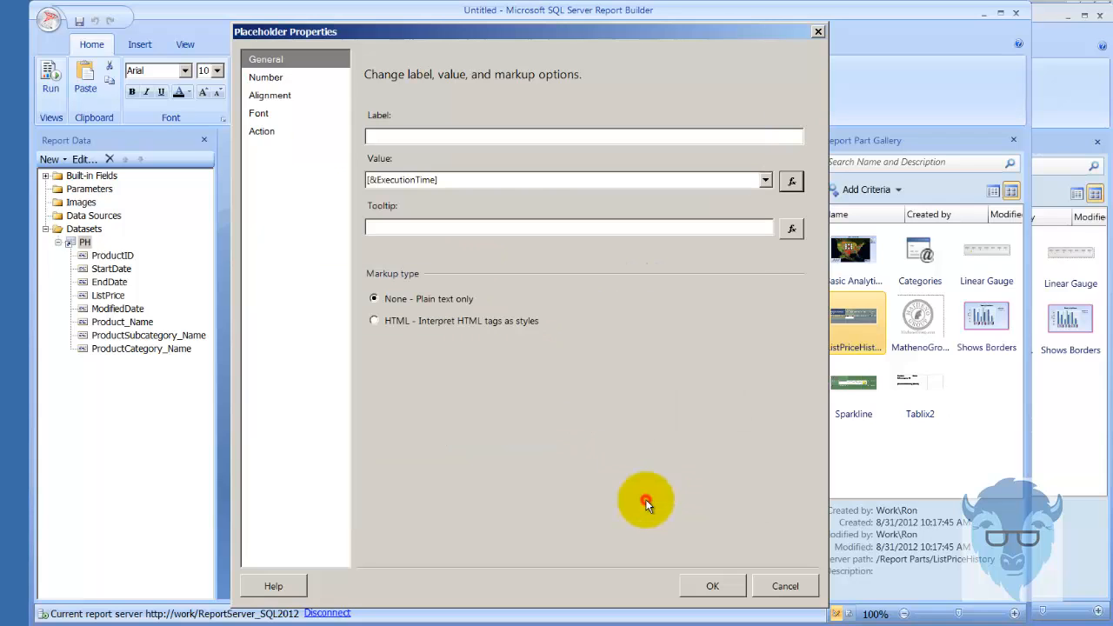
left_click(710, 587)
left_click(626, 287)
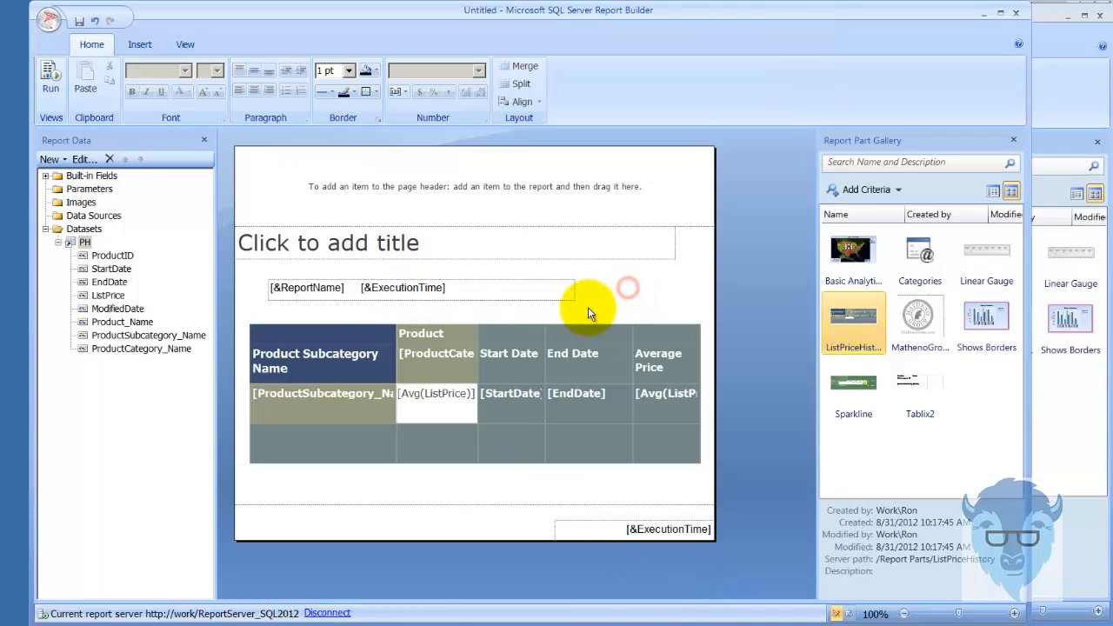
Move the report name and execution time text box into the page header, shorten the header to fit, and preview the report
left_click(269, 279)
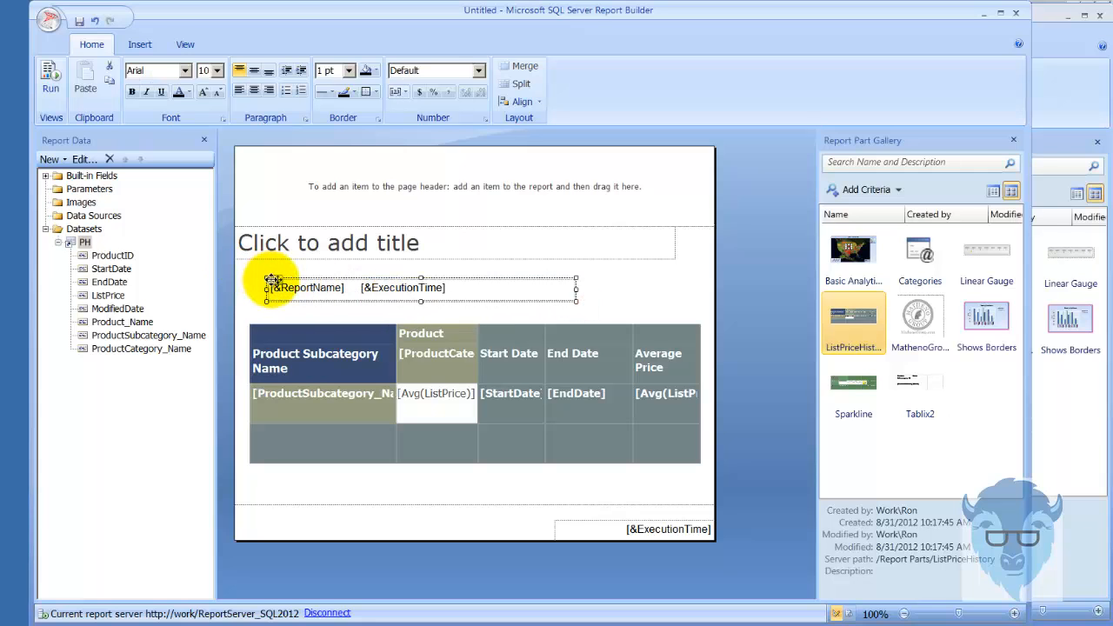
left_click_drag(277, 283, 248, 155)
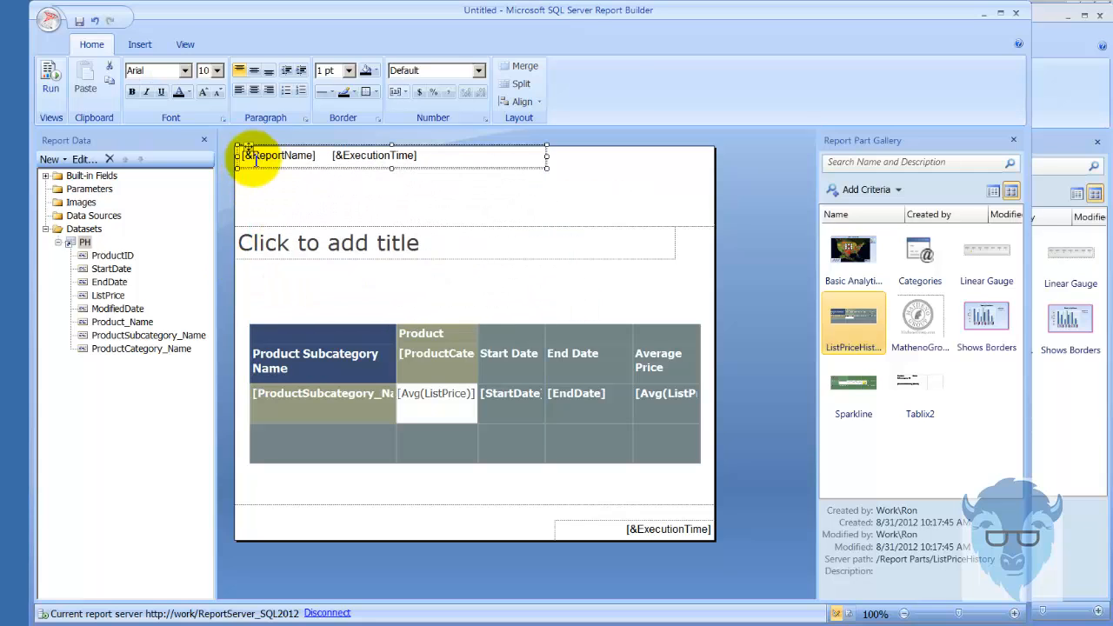
left_click(526, 290)
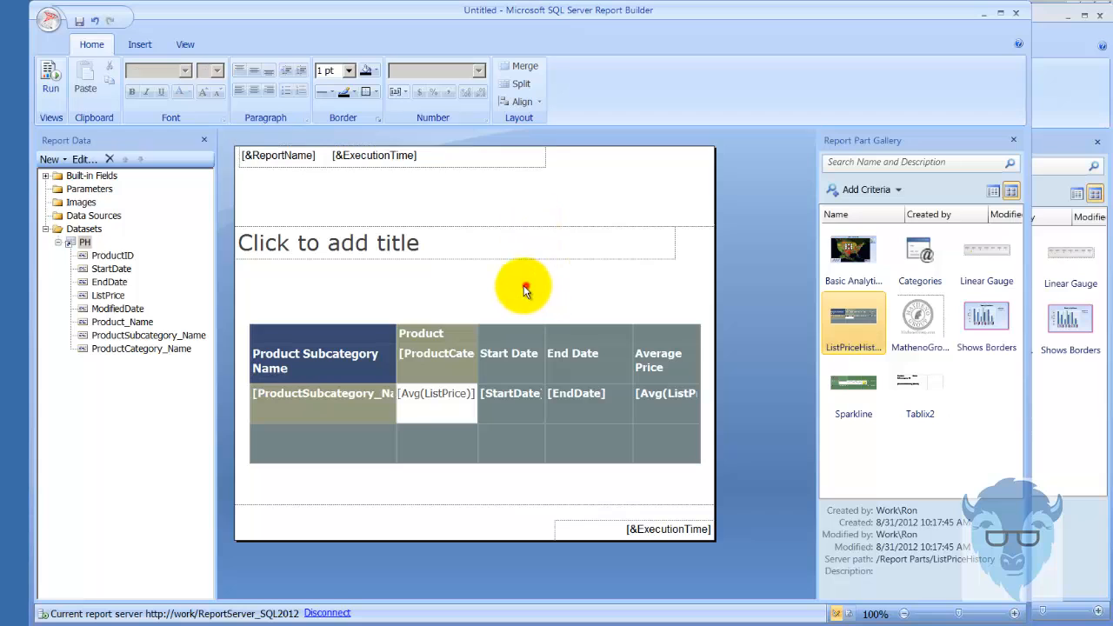
left_click_drag(520, 226, 524, 180)
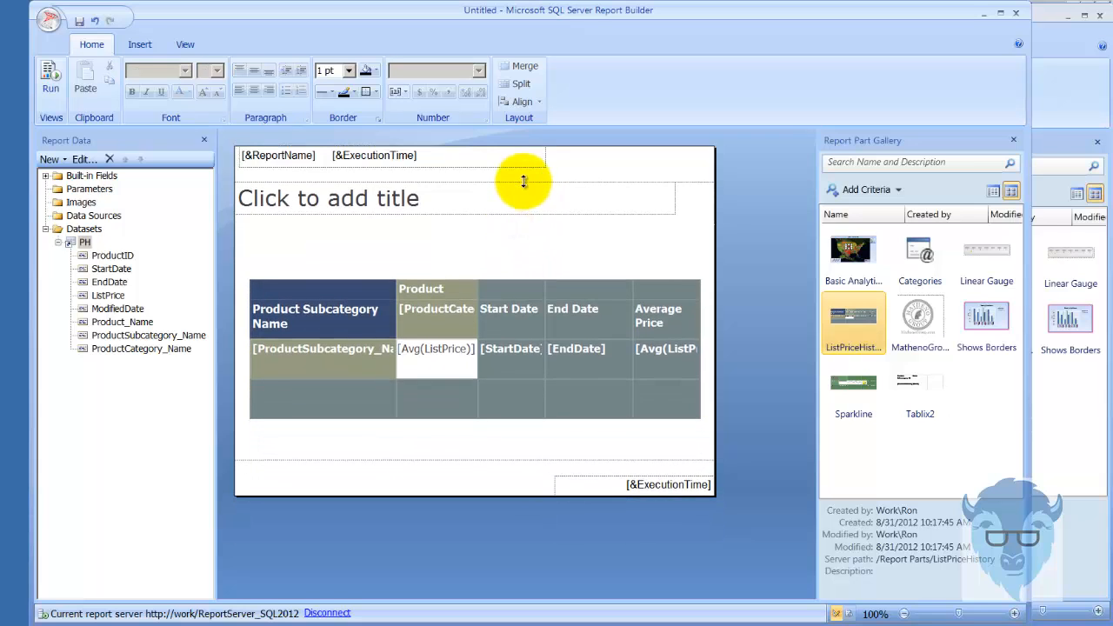
left_click(50, 77)
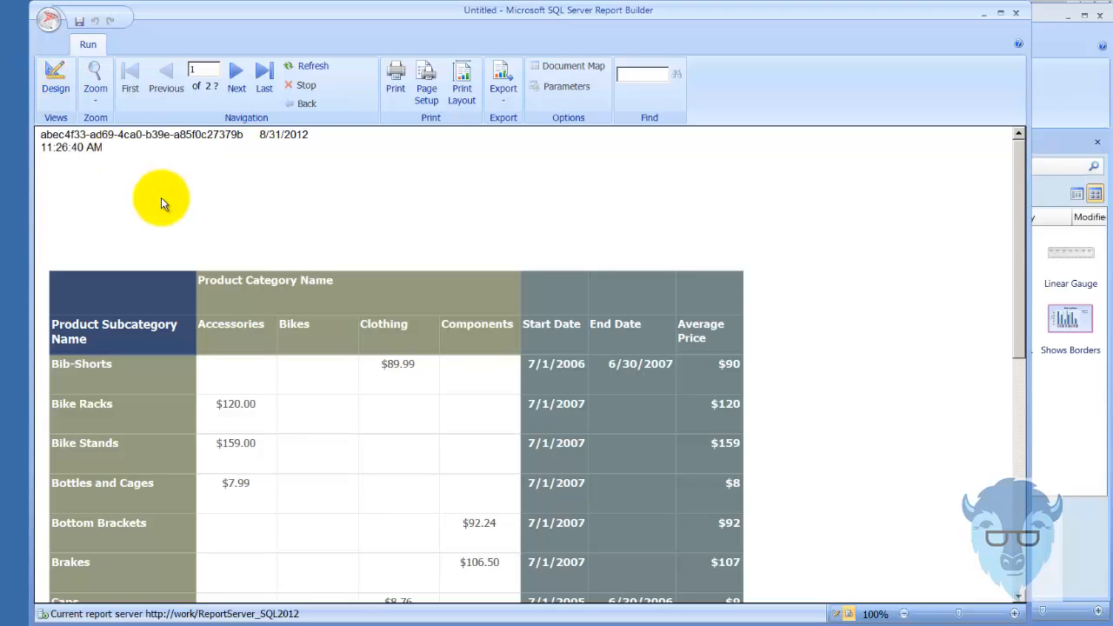
left_click(56, 77)
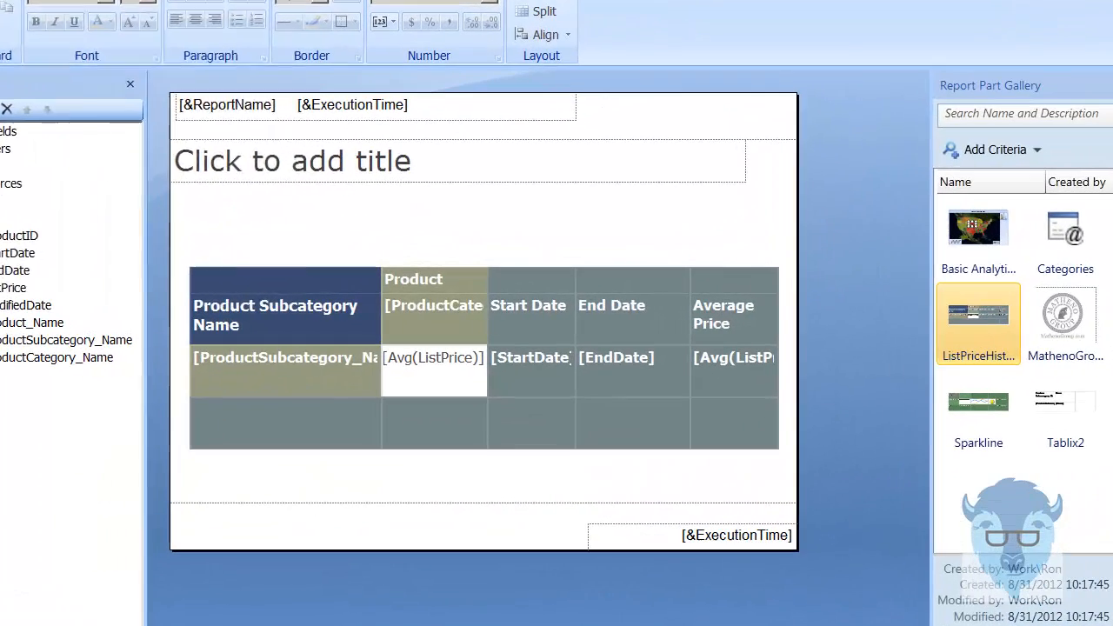
Save the report to the report server as PriceList with Header and Footer Demo
left_click(49, 18)
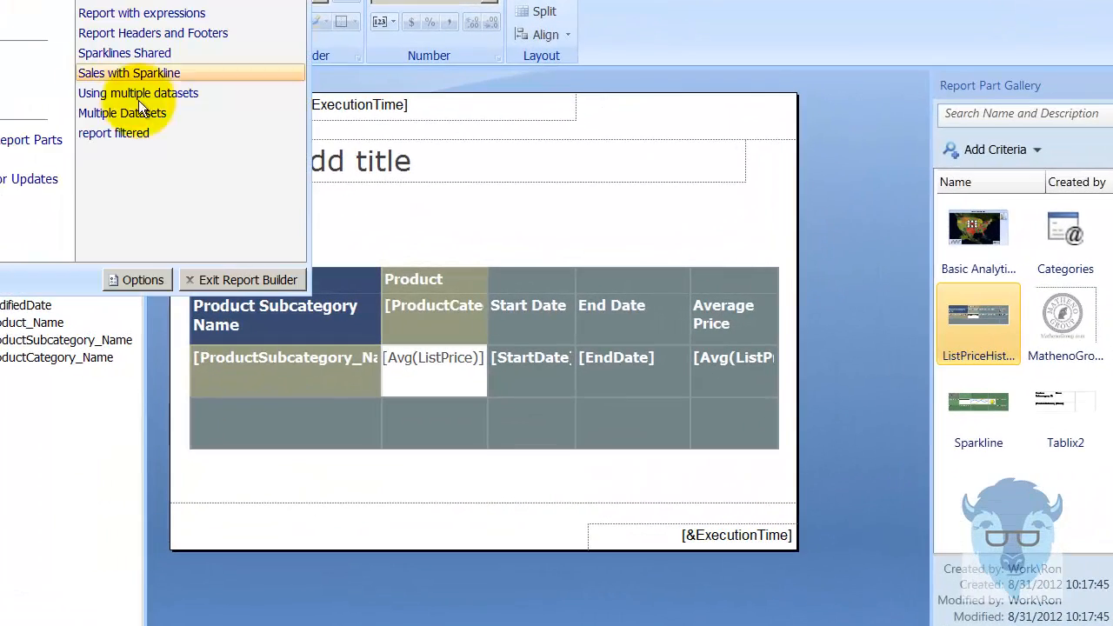
left_click(10, 113)
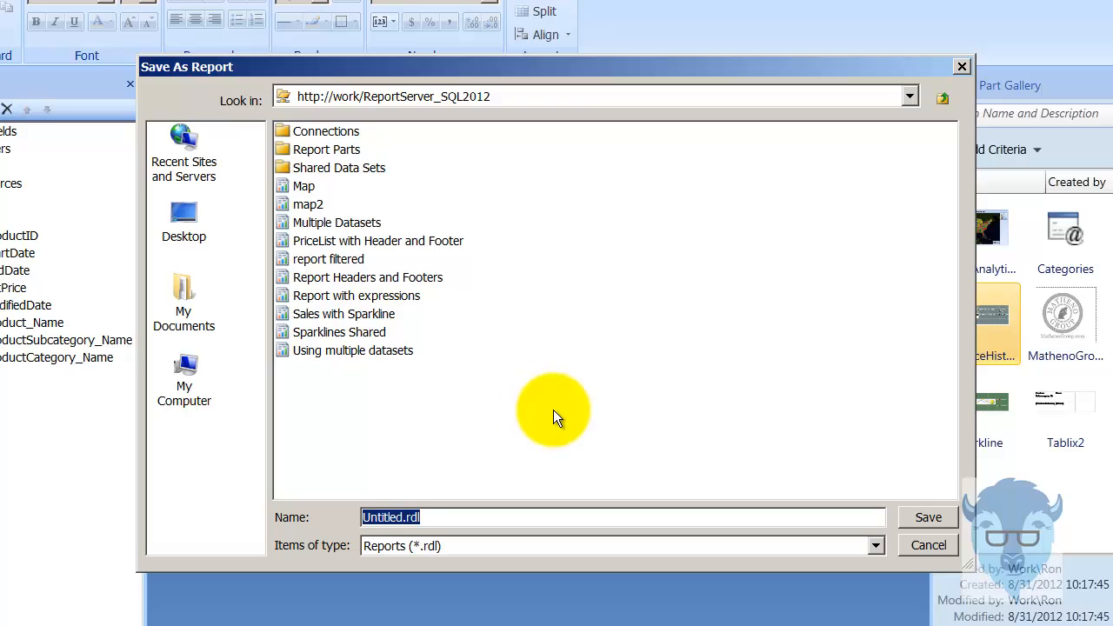
left_click(423, 242)
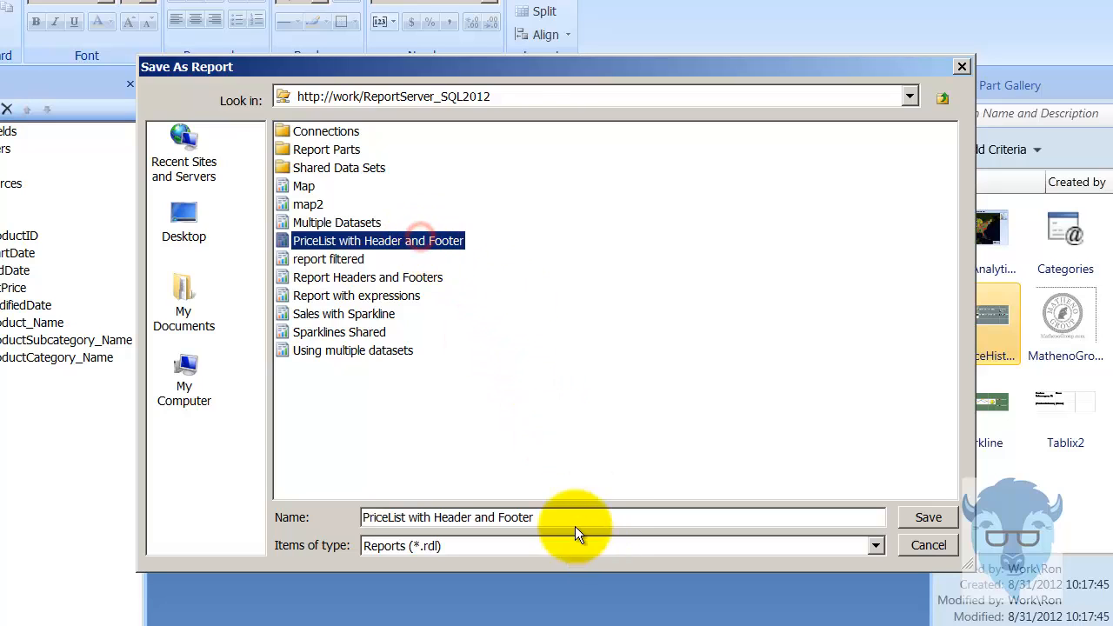
left_click(553, 517)
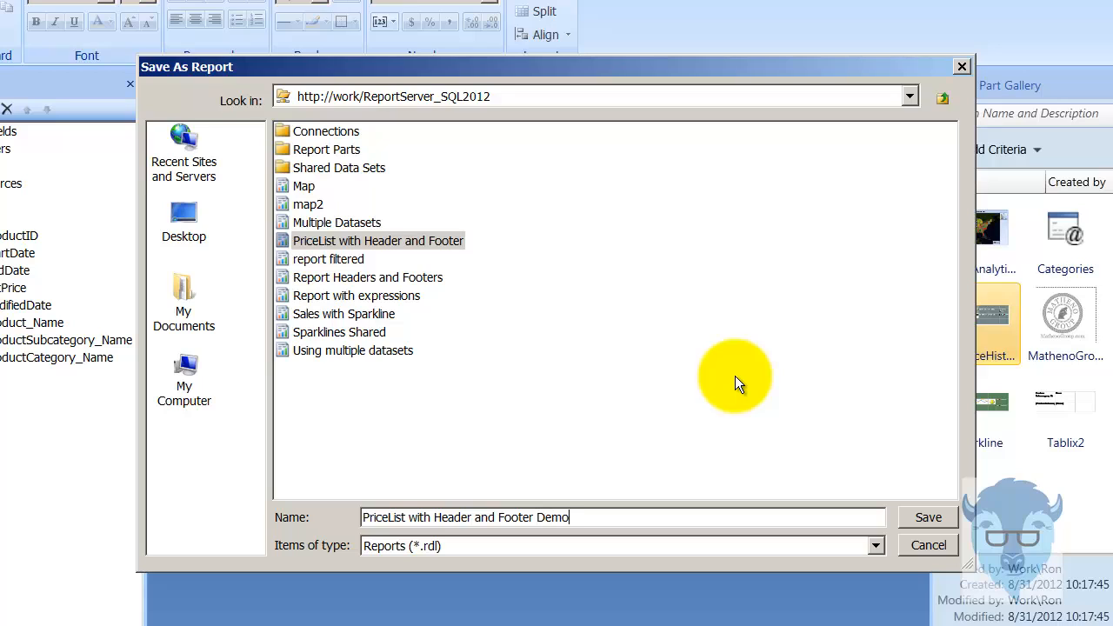
type("Demo")
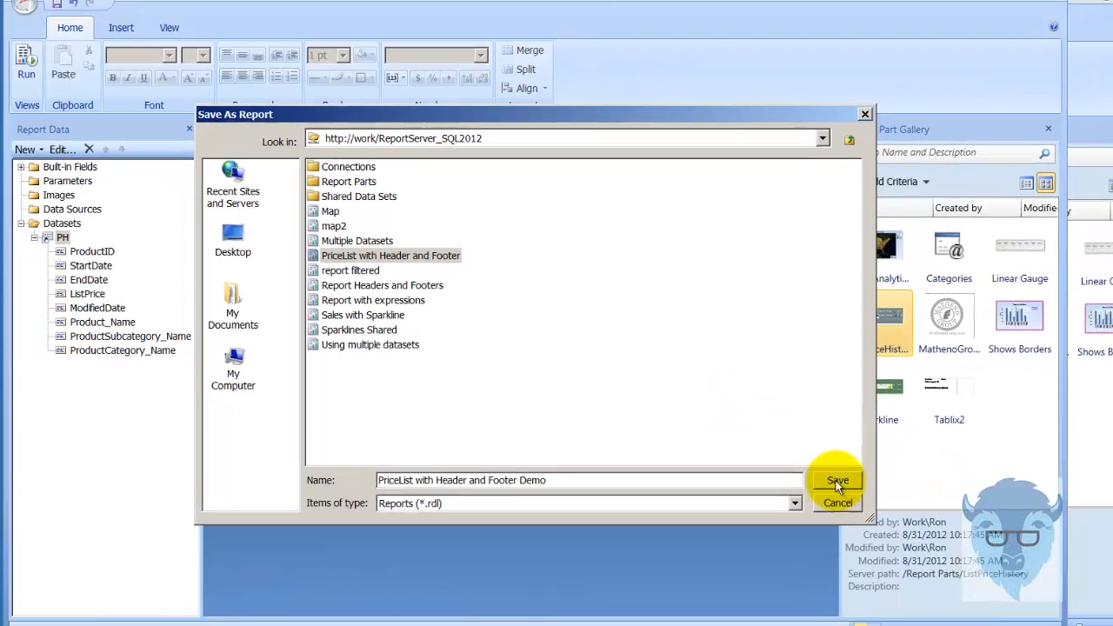
left_click(928, 517)
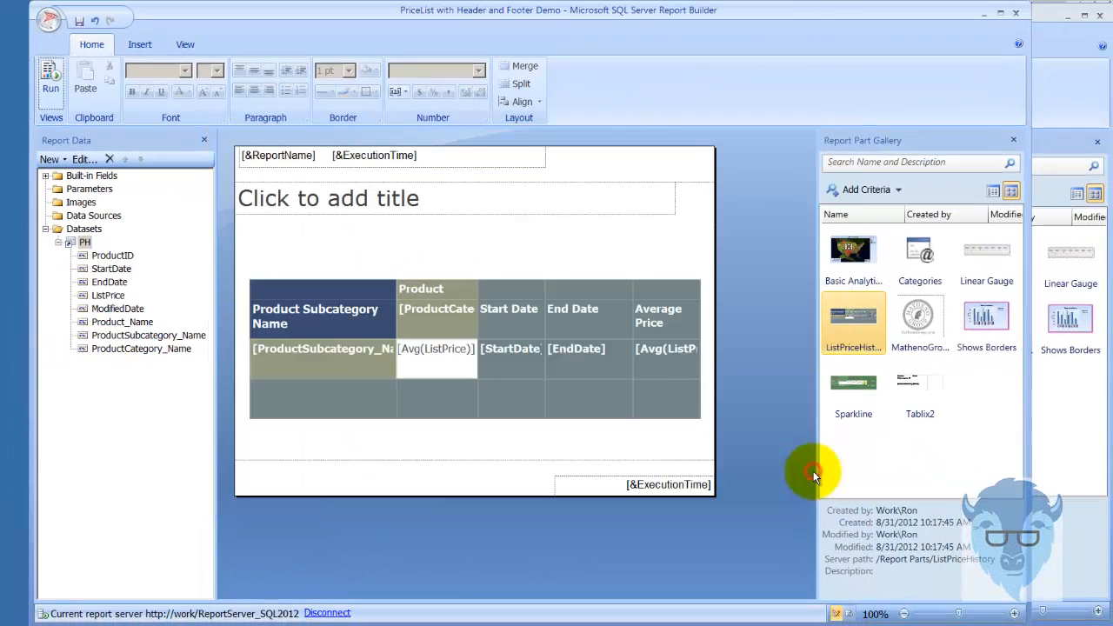
Preview the saved report, return to the design, and reopen PriceList with Header and Footer Demo from the recent documents
left_click(49, 87)
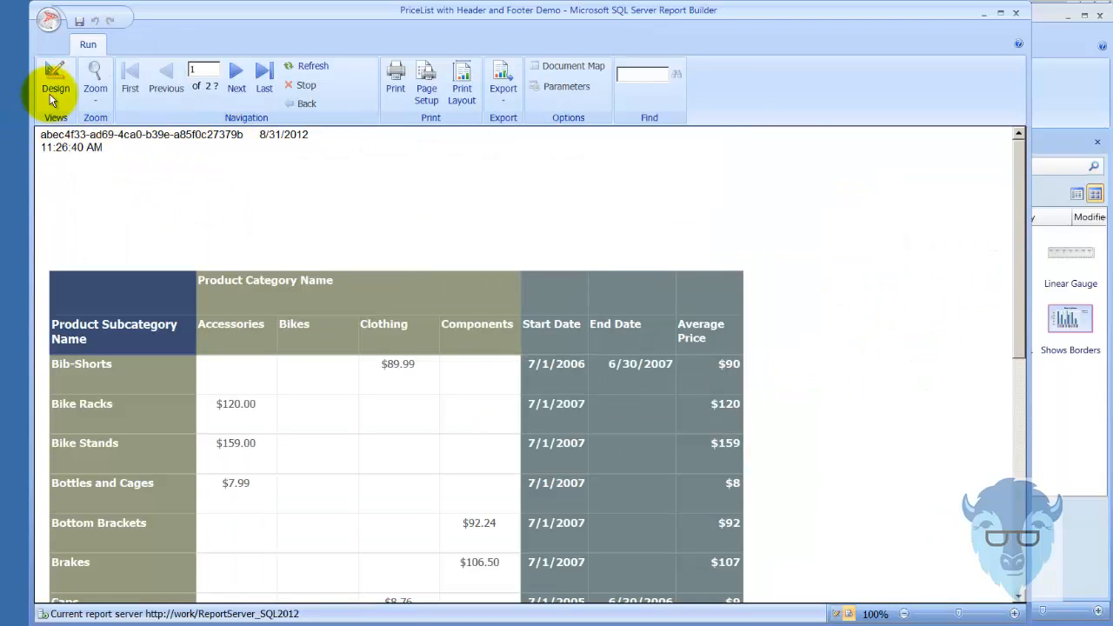
left_click(50, 92)
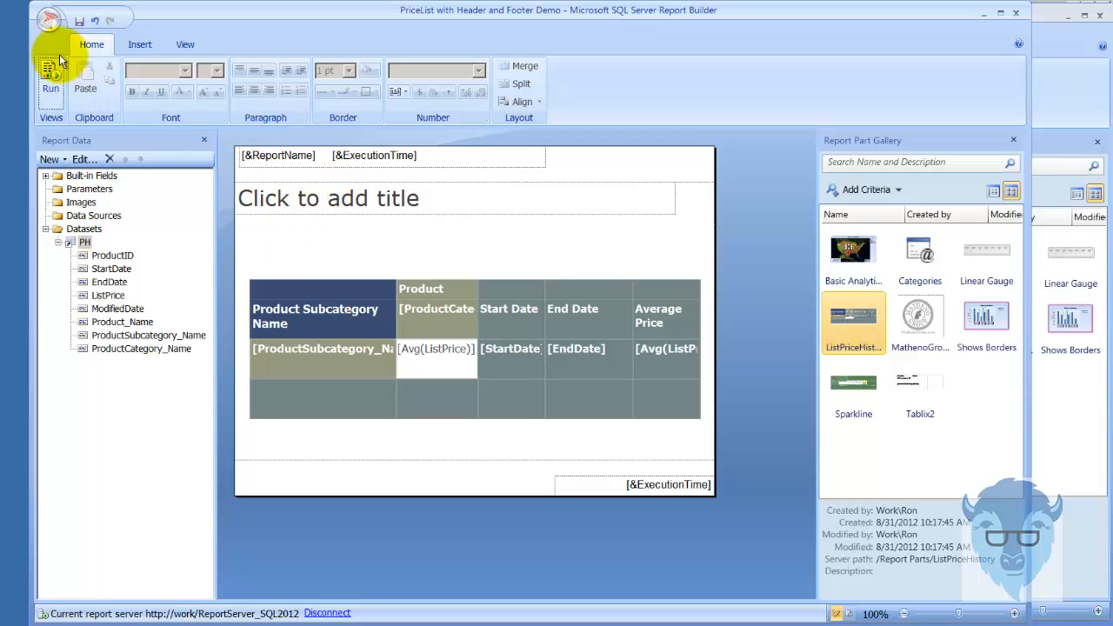
left_click(49, 19)
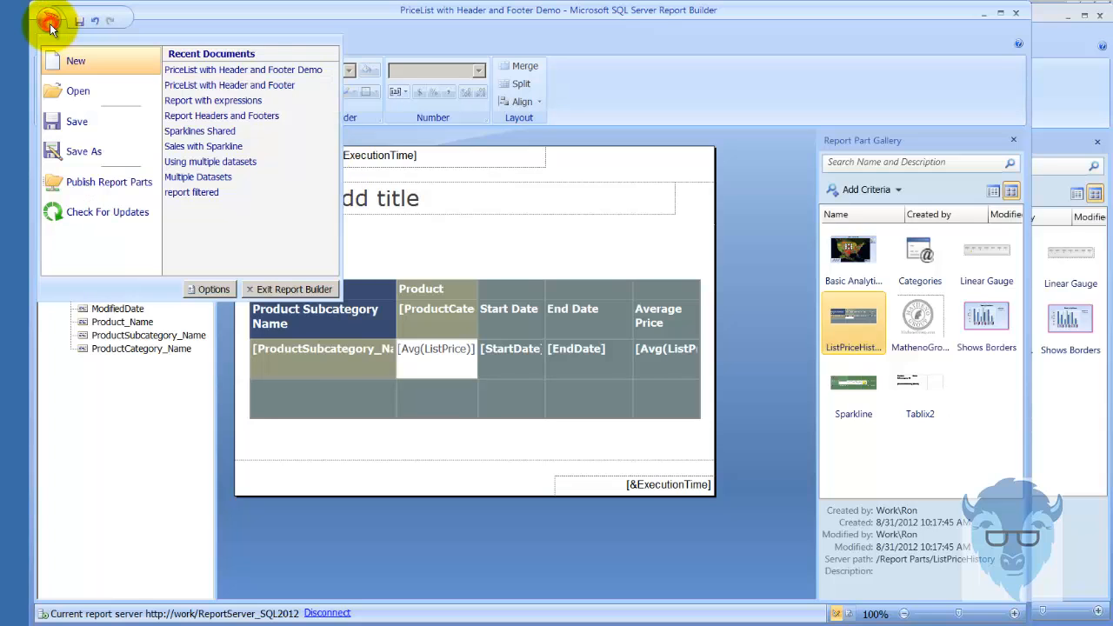
left_click(251, 69)
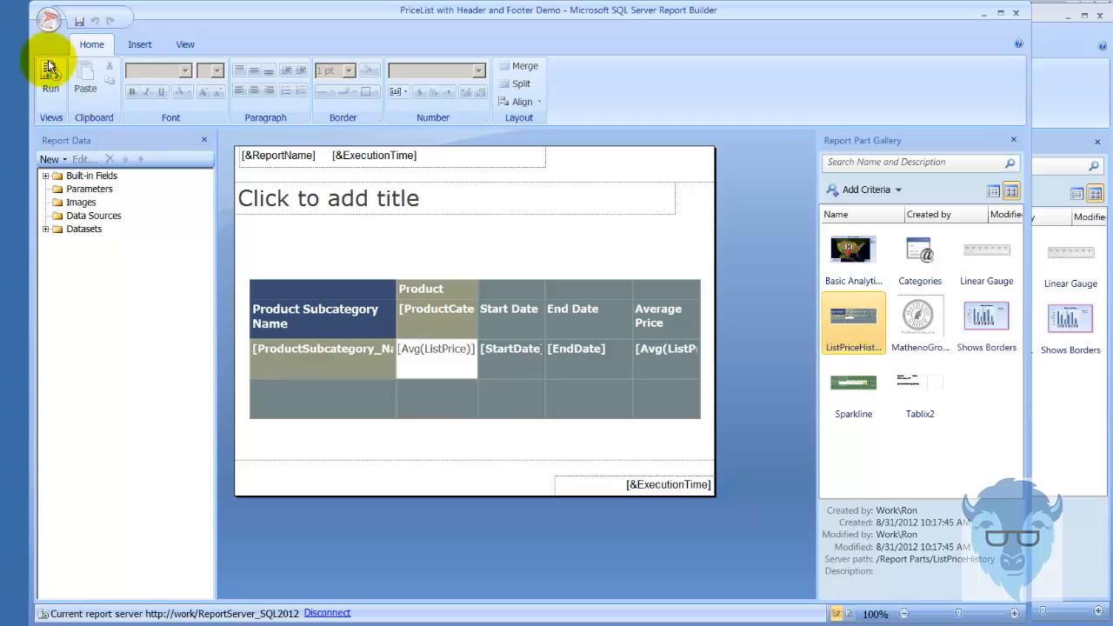
left_click(48, 20)
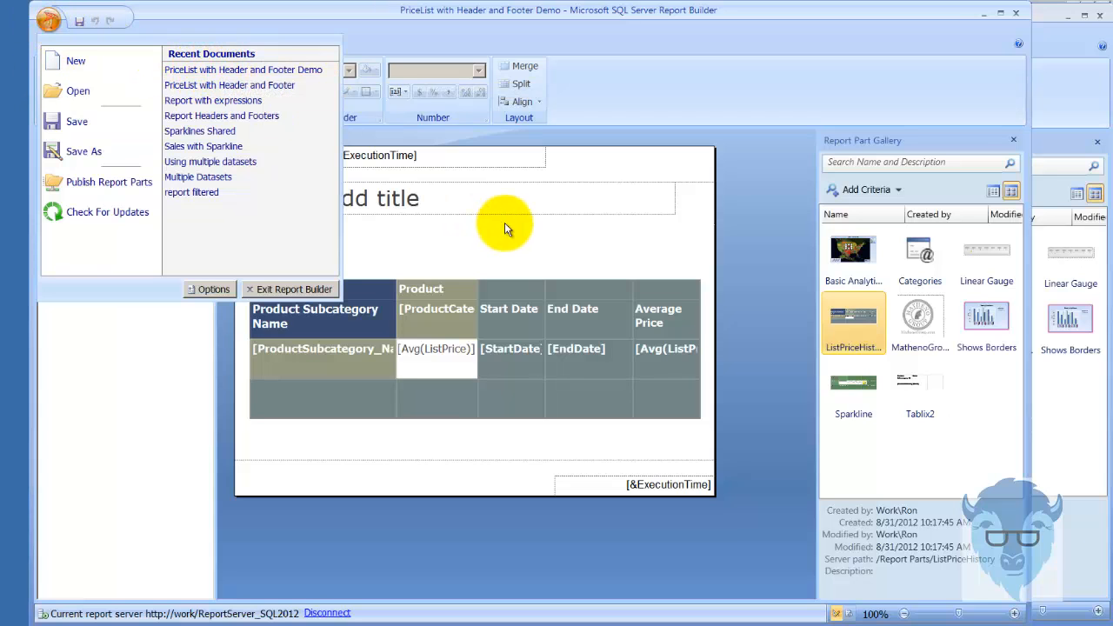
left_click(122, 386)
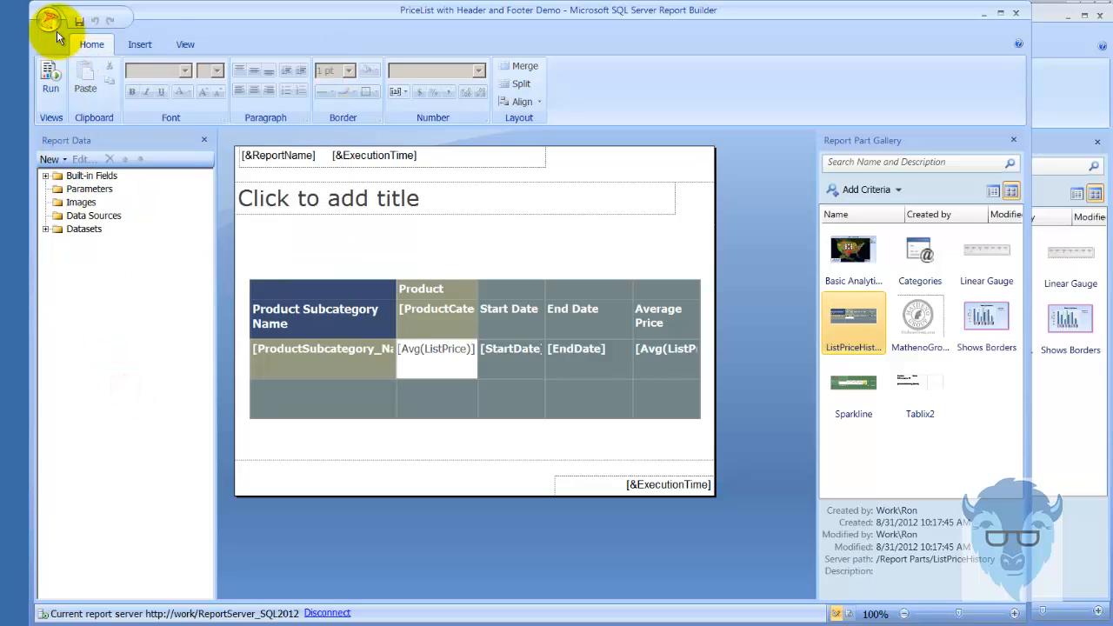
Run the reopened report, check the page header on the first and second pages, and return to the design
left_click(51, 76)
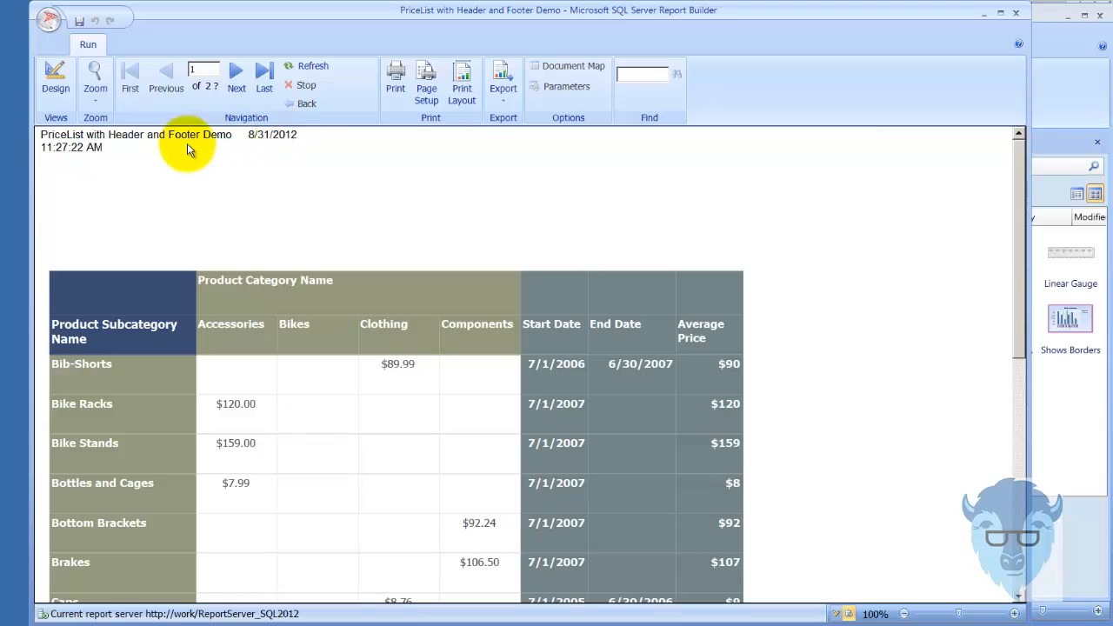
left_click(58, 94)
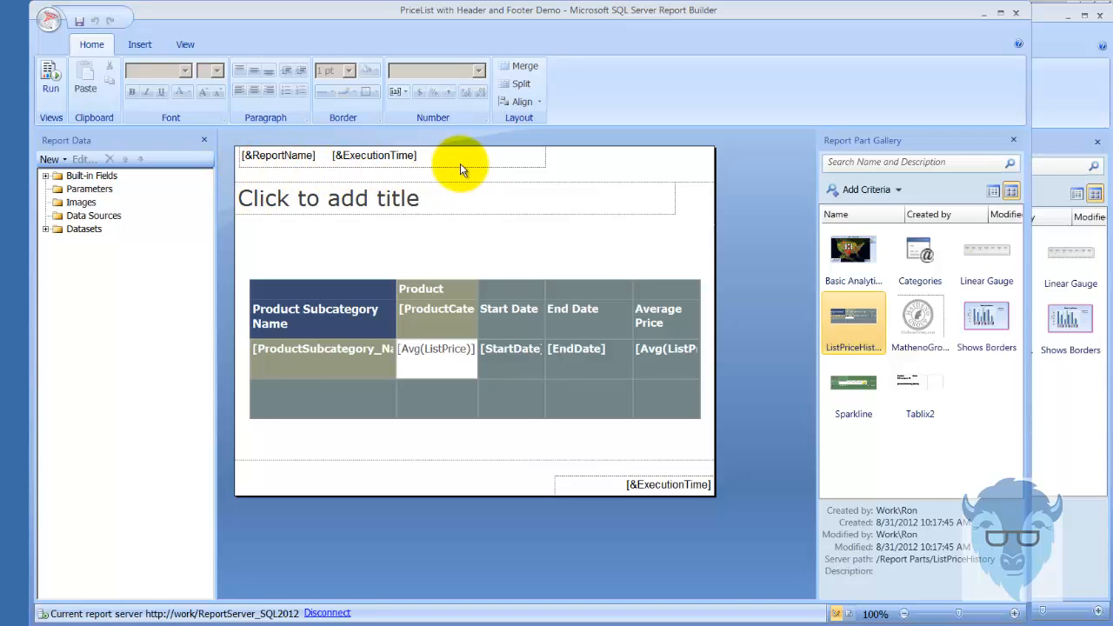
left_click(50, 87)
left_click(235, 71)
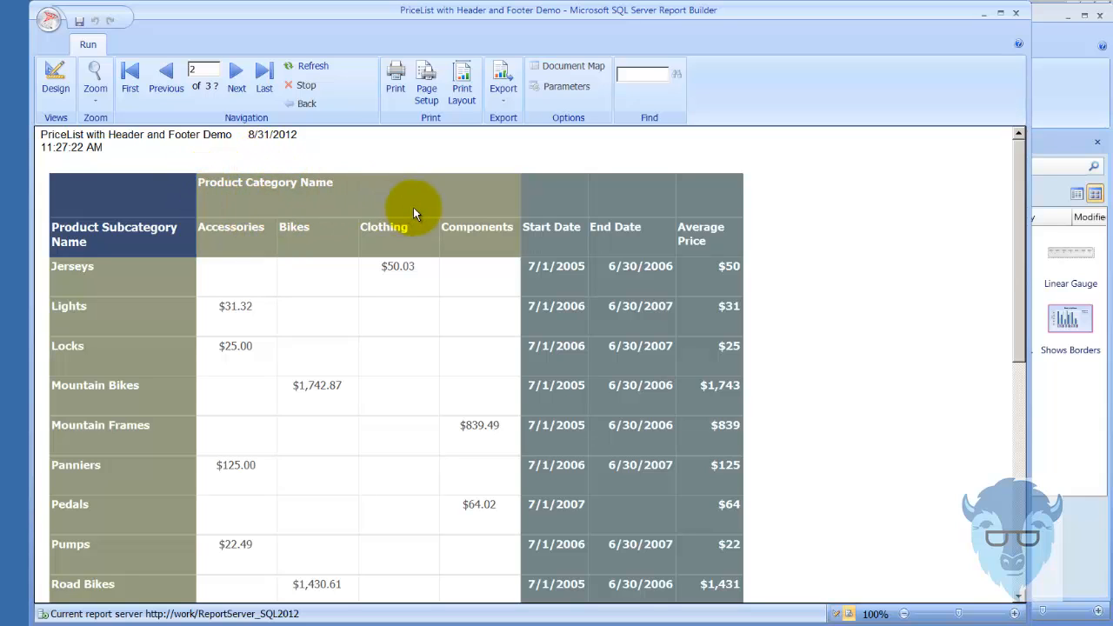
left_click(56, 81)
Replace the title placeholder text with Report Title
left_click(472, 200)
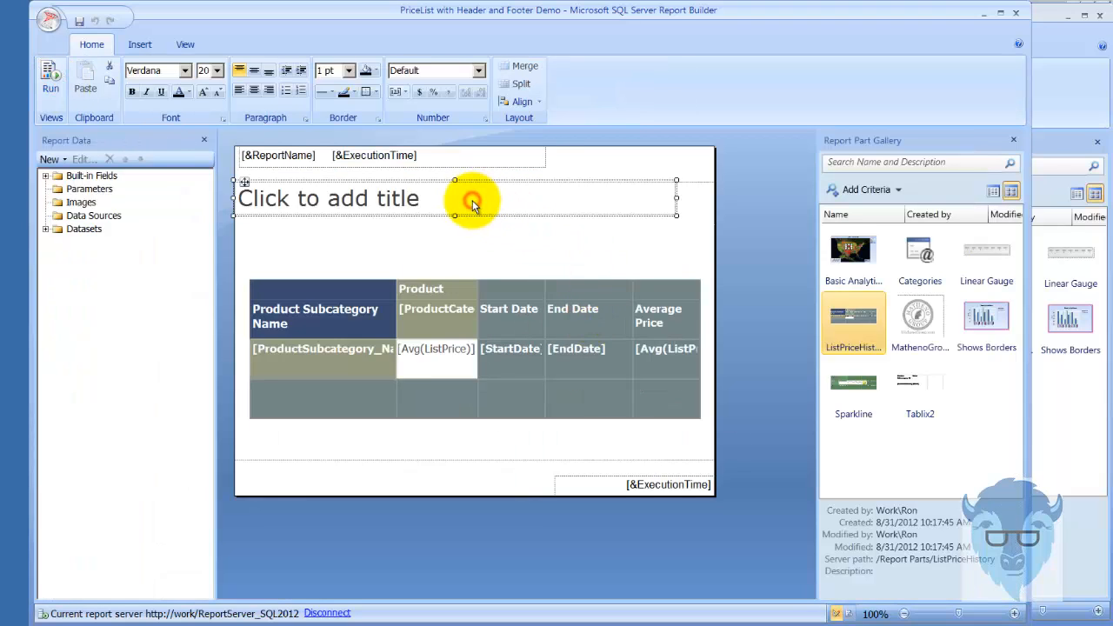
left_click(472, 200)
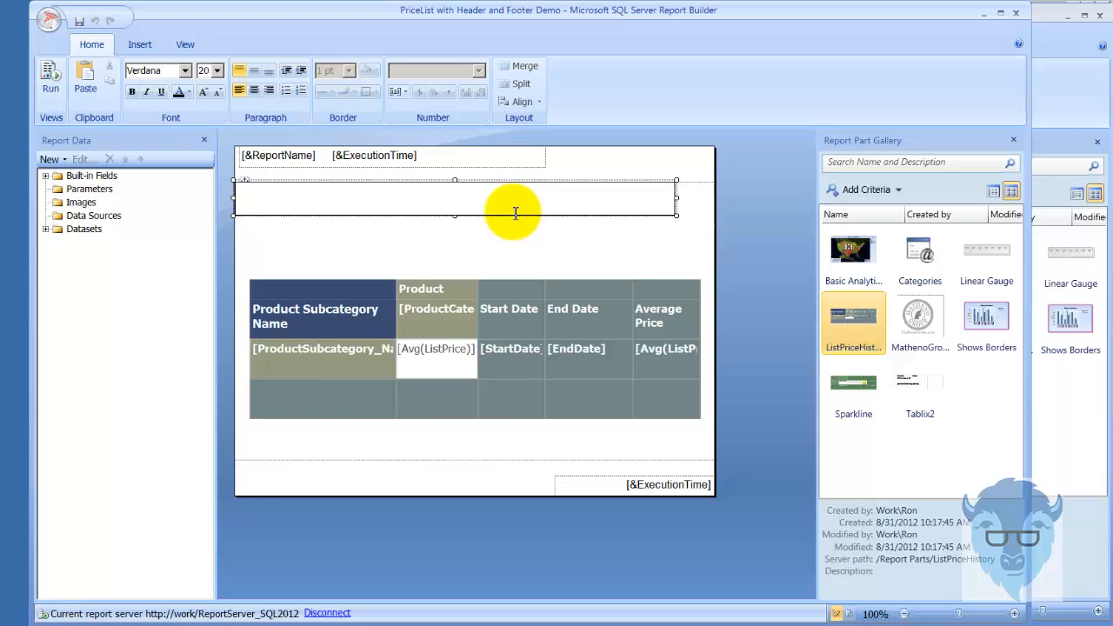
type("Report Title")
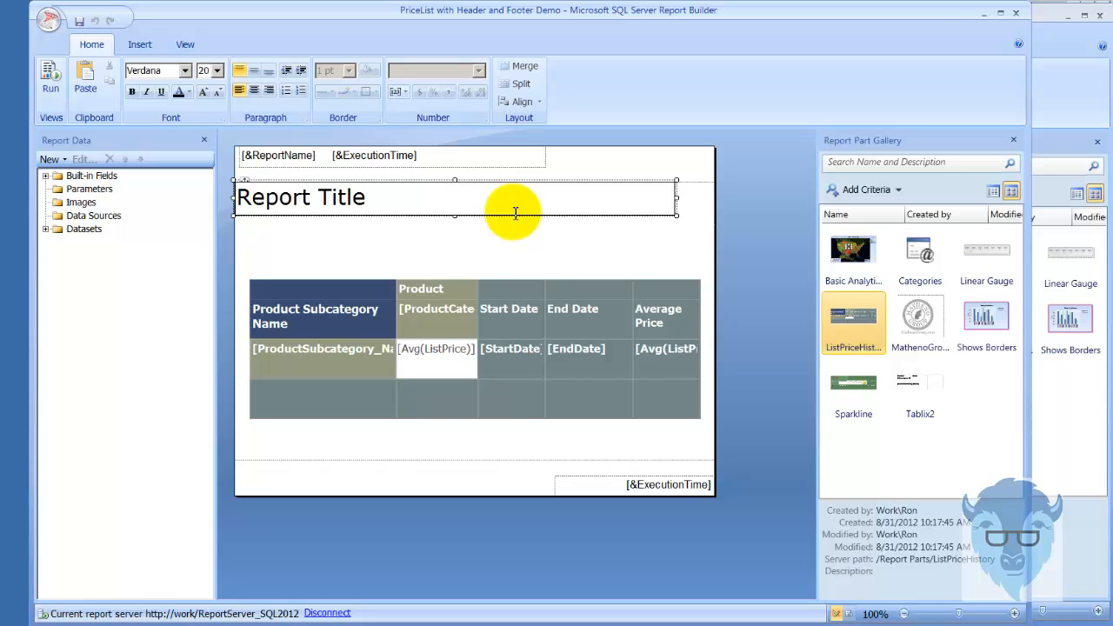
left_click(364, 433)
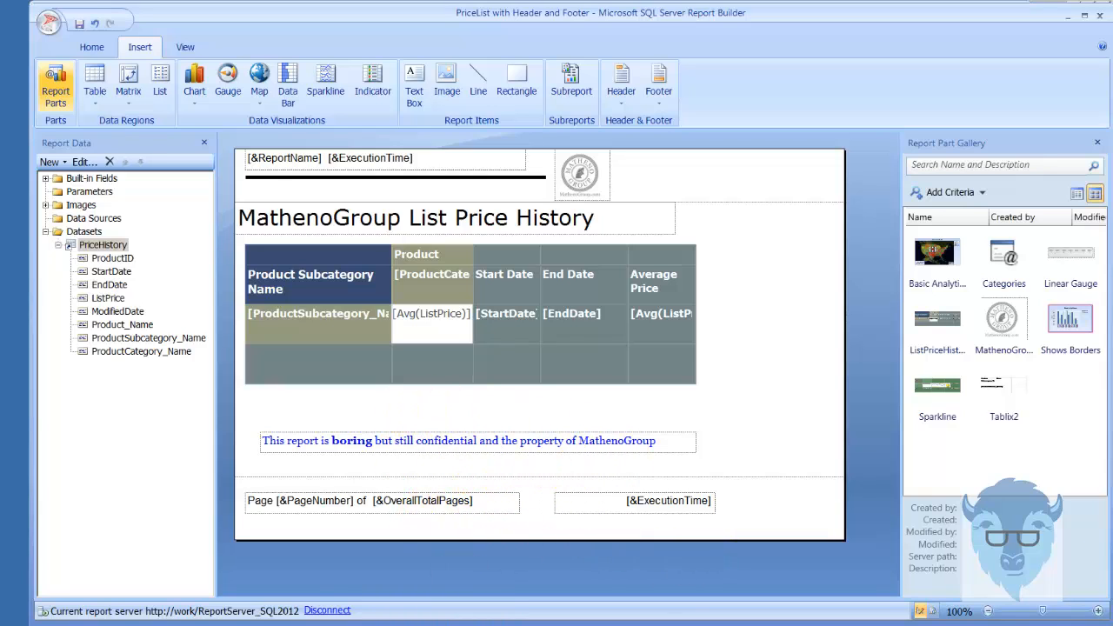
In the Demo report, insert a text box in the body below the table and widen it to the End Date column
key("alt+Tab")
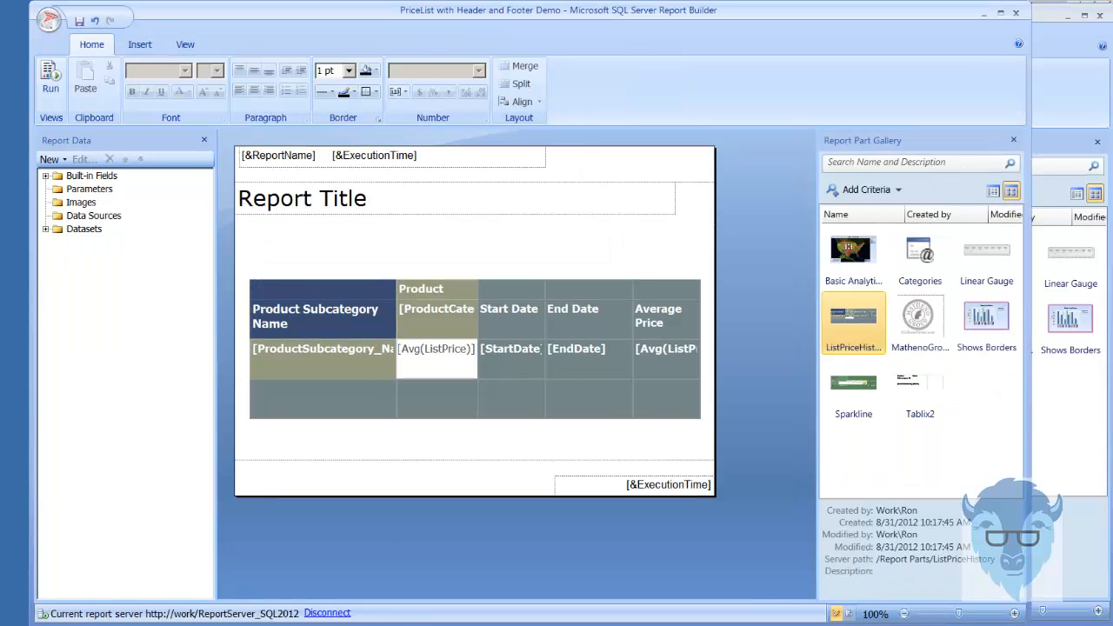
right_click(296, 438)
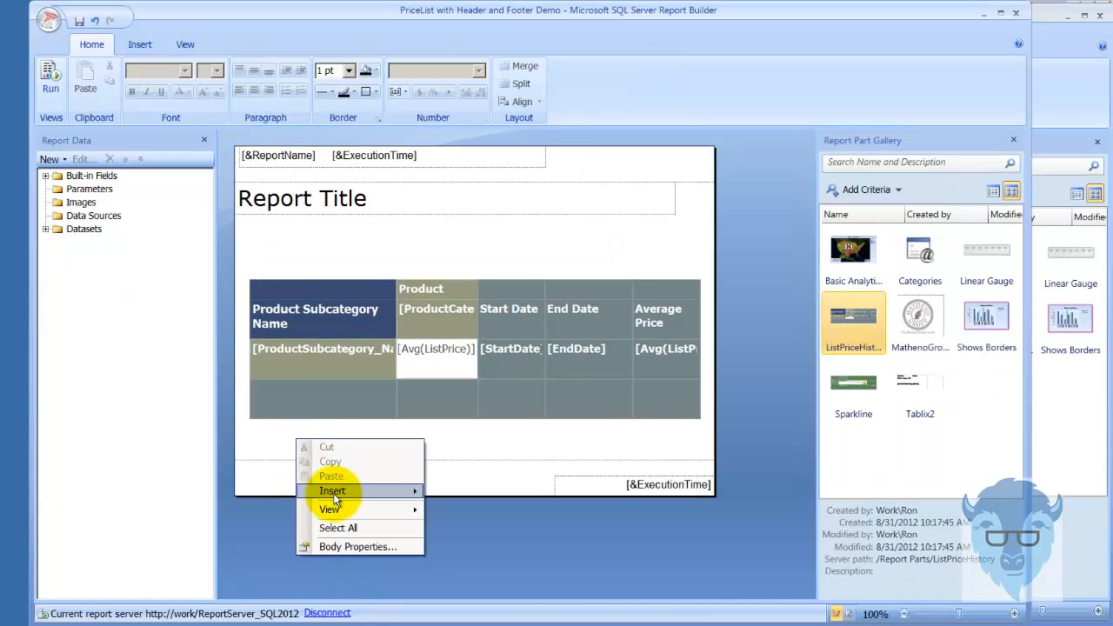
mouse_move(395, 490)
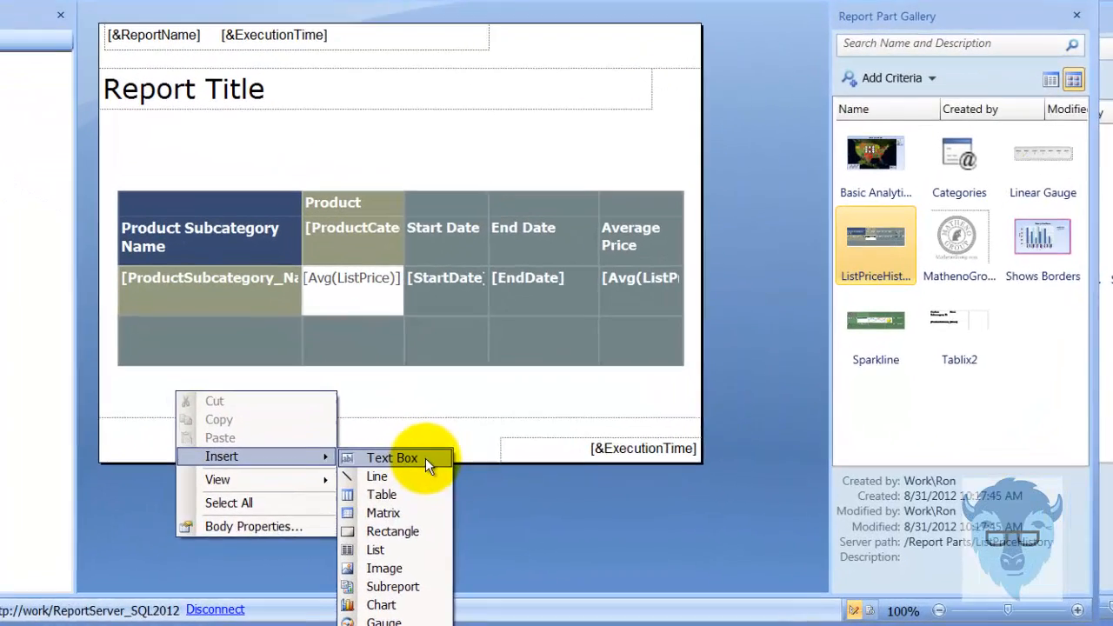
left_click(448, 478)
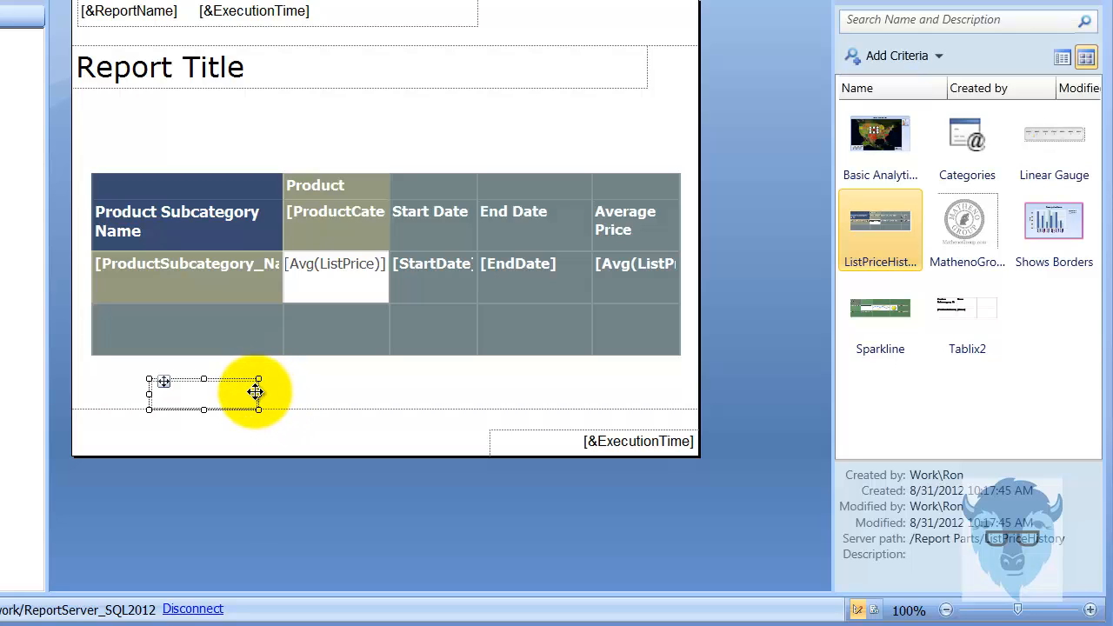
left_click_drag(256, 397, 515, 424)
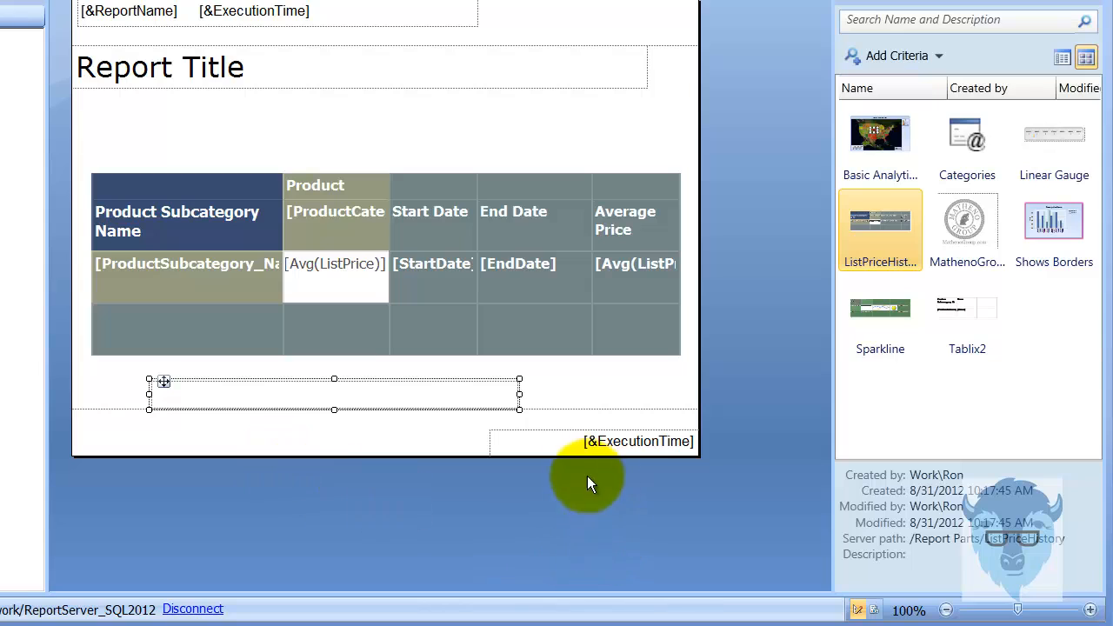
Extend the report body downward above the footer and enter Disclaimer in the new text box
left_click_drag(569, 409, 556, 495)
left_click(370, 400)
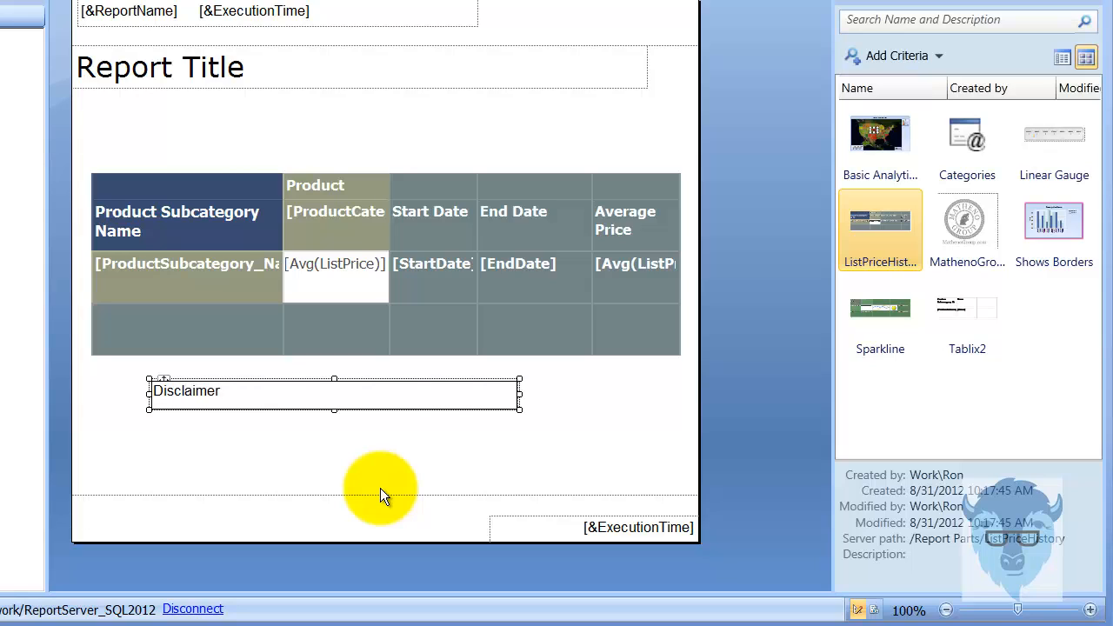
left_click(304, 381)
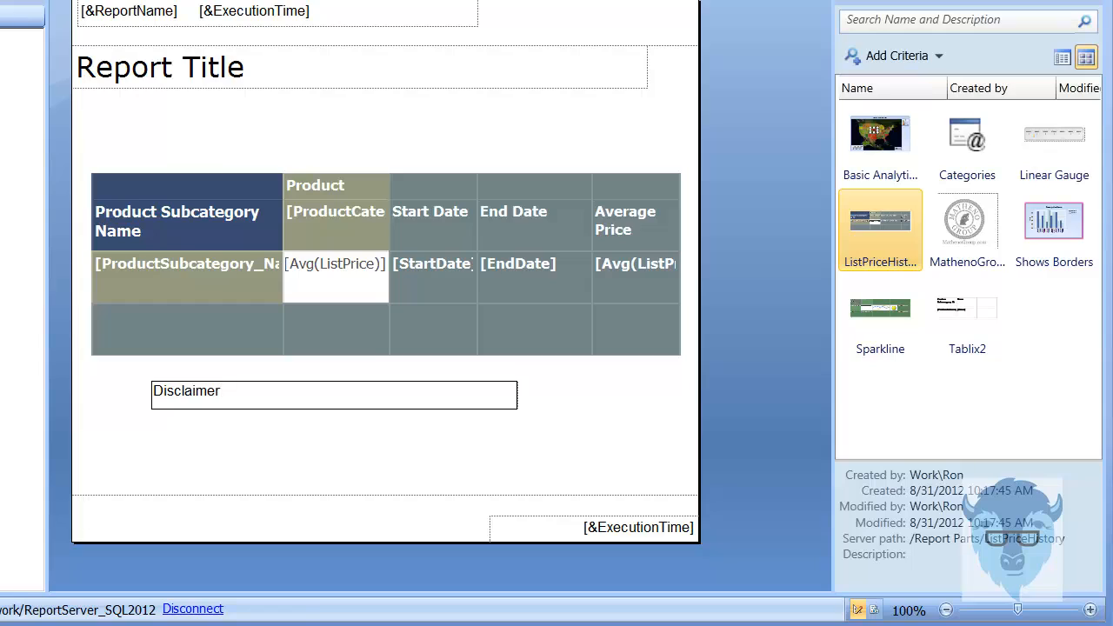
left_click(254, 469)
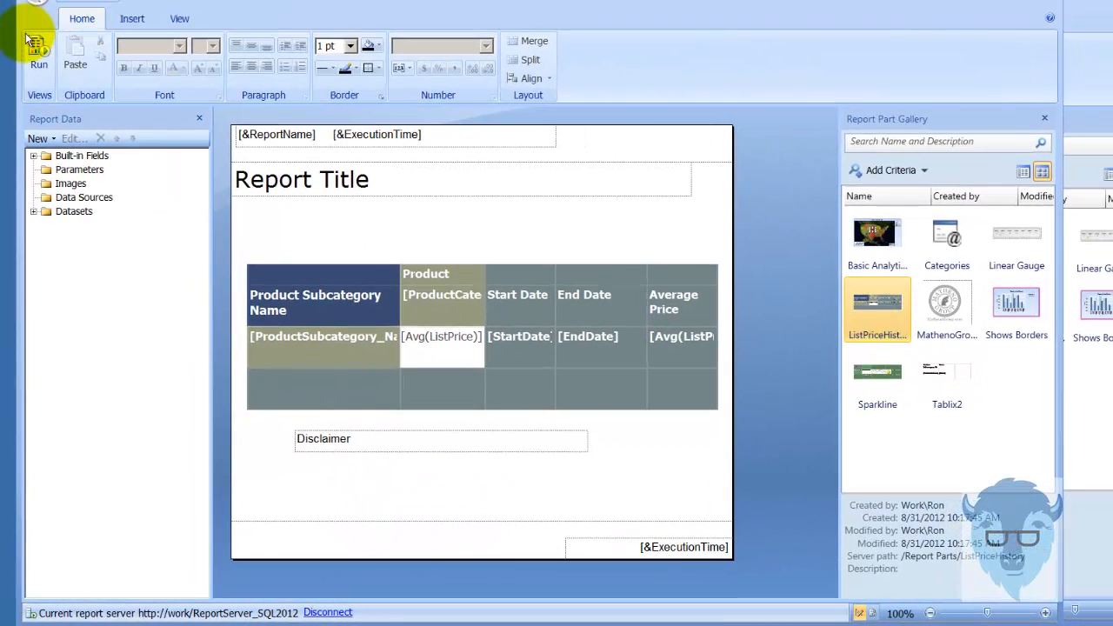
Run the report and check the end of the first page and the last page for the title and disclaimer placement
left_click(40, 52)
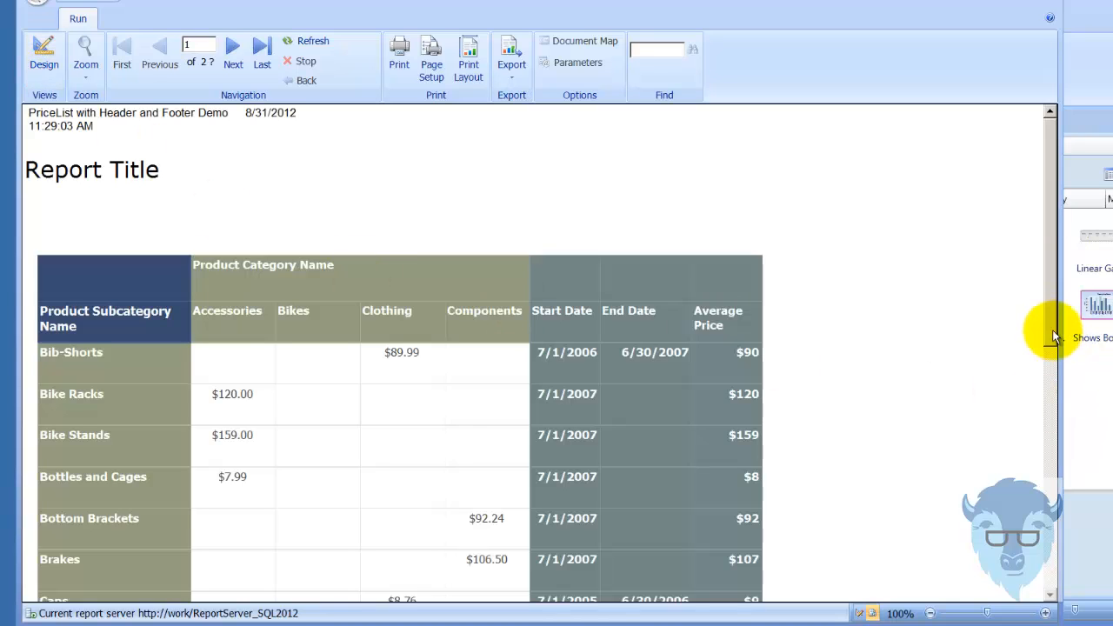
scroll(1053, 330, "down", 6)
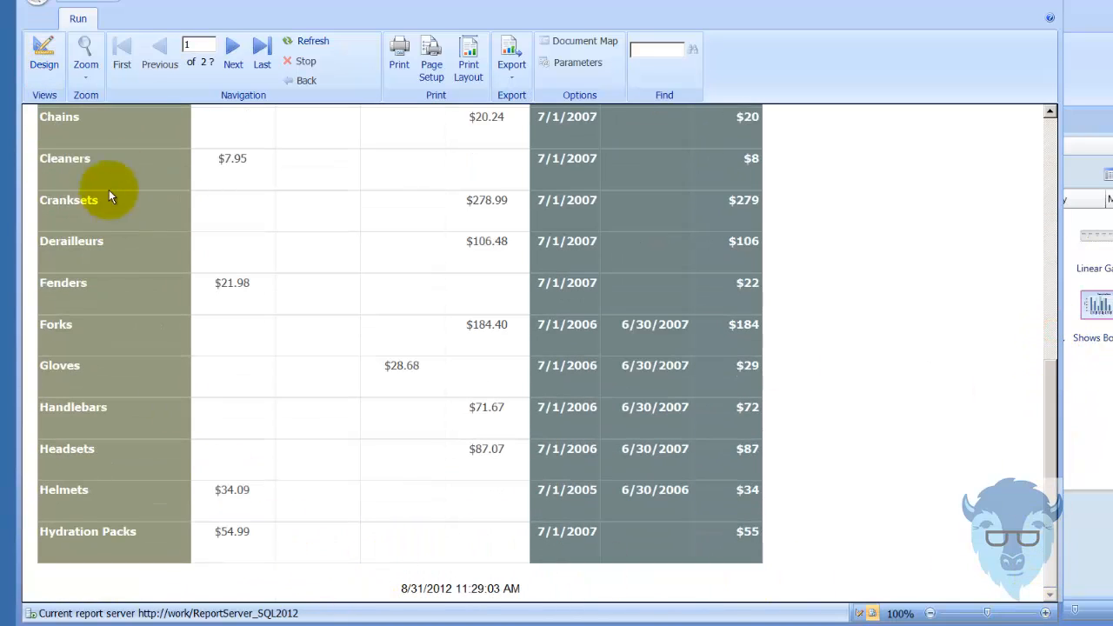
left_click(262, 51)
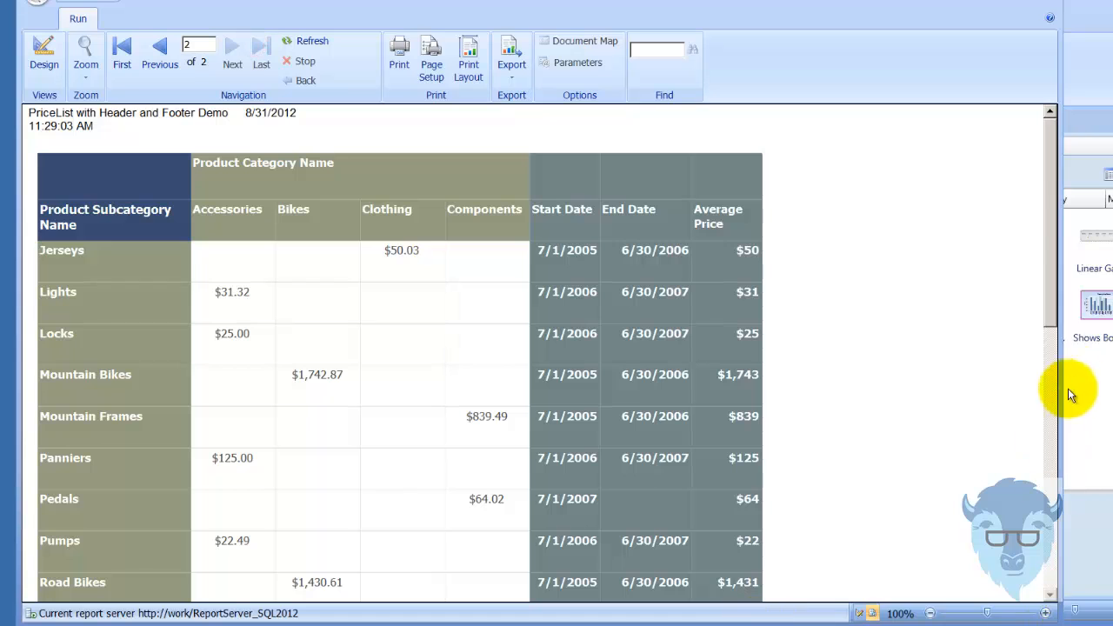
Check the disclaimer's placement at the end of the report's last page and return to the report design
left_click(1050, 315)
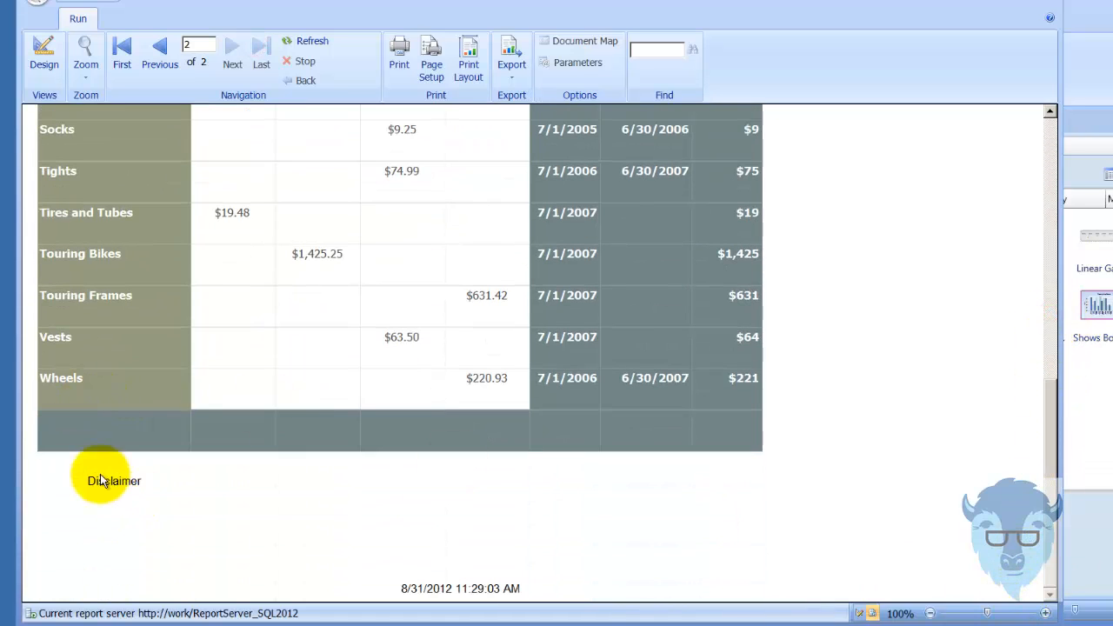
left_click(61, 55)
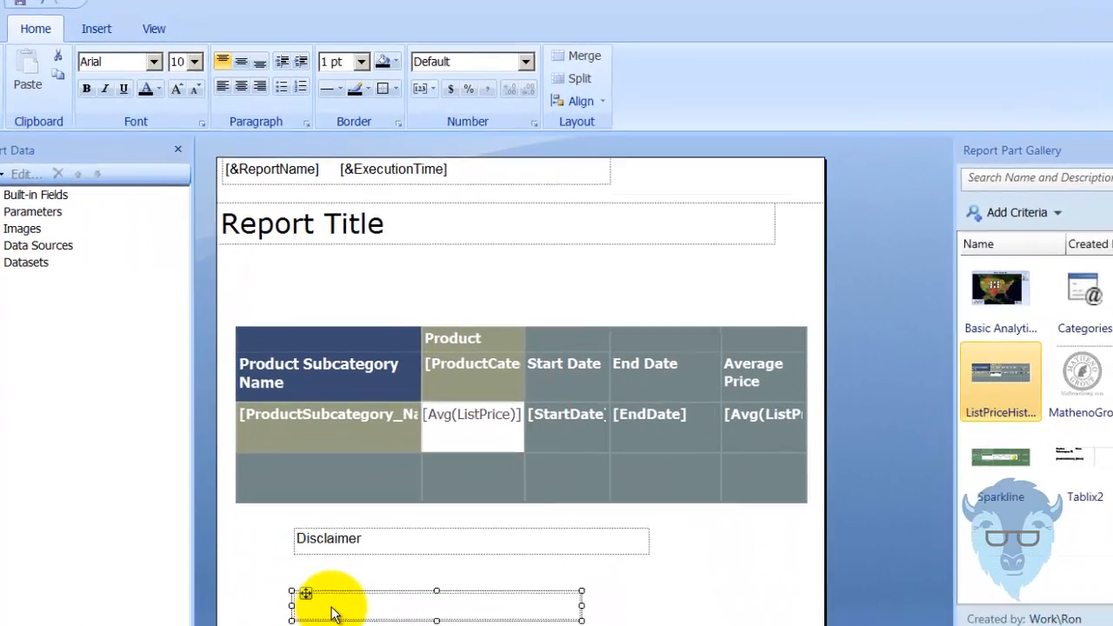
Create a placeholder for the built-in PageNumber field in the empty text box below Disclaimer
left_click(326, 490)
right_click(333, 622)
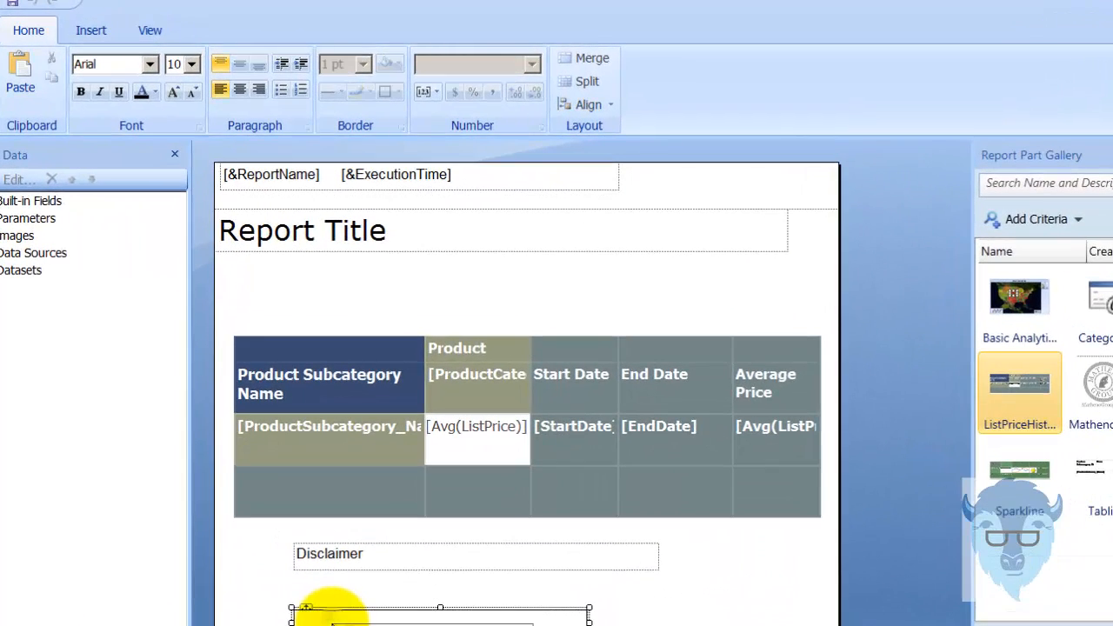
left_click(378, 625)
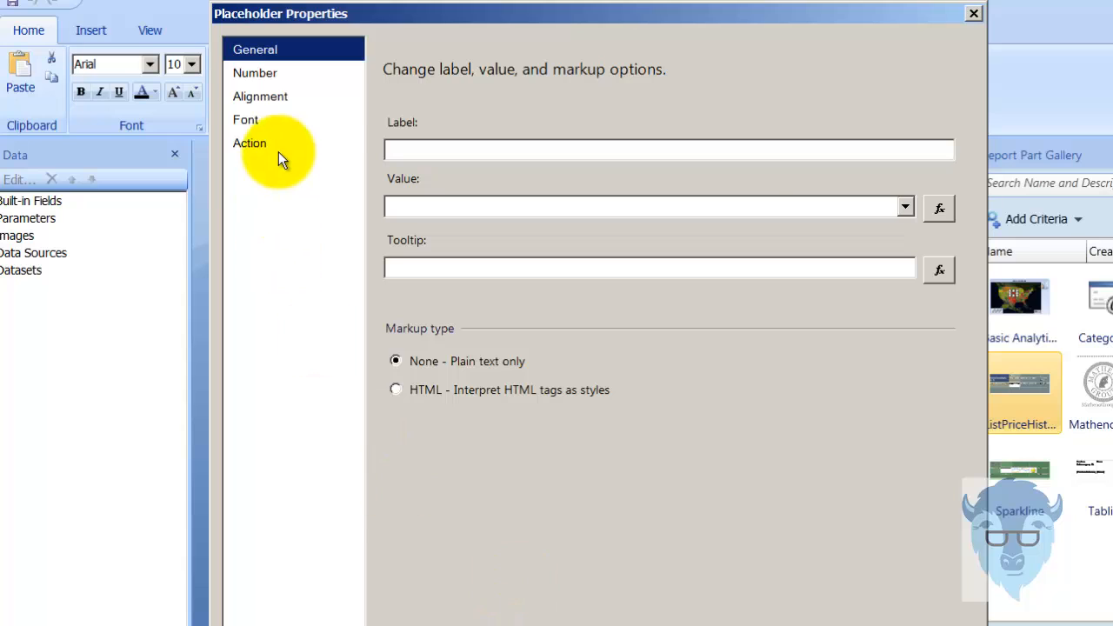
left_click(257, 70)
left_click(253, 54)
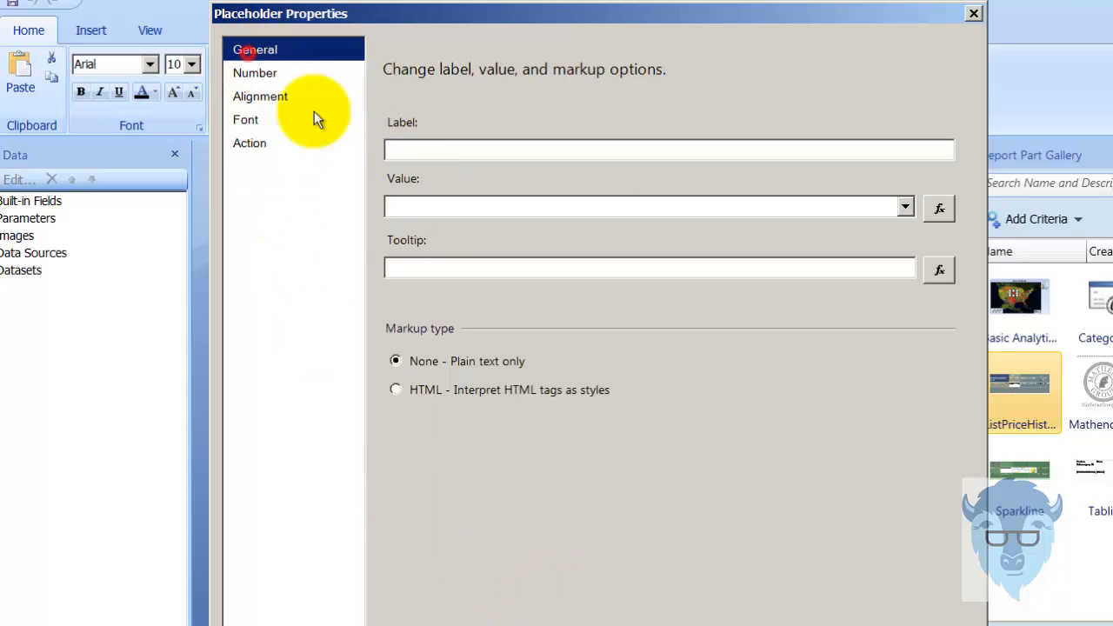
left_click(941, 209)
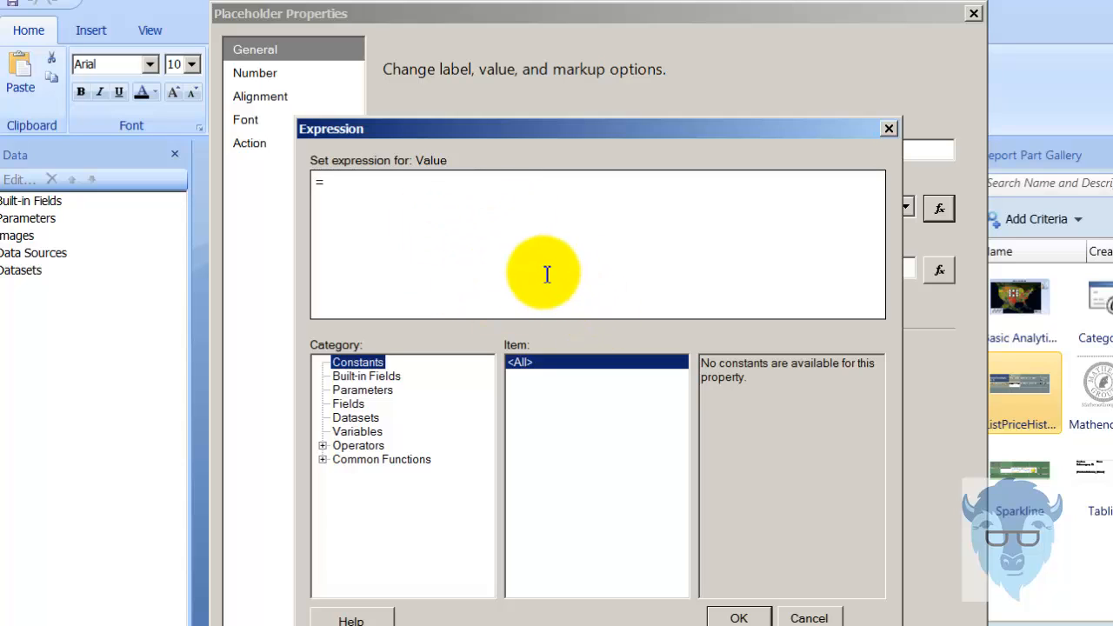
left_click(361, 376)
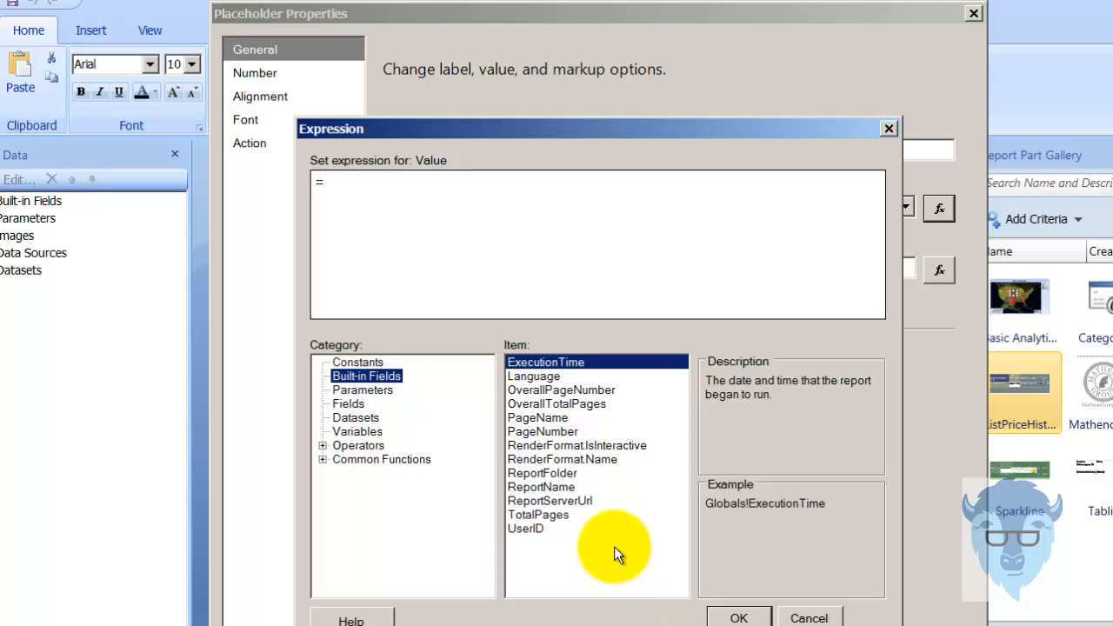
left_click(526, 431)
double_click(526, 431)
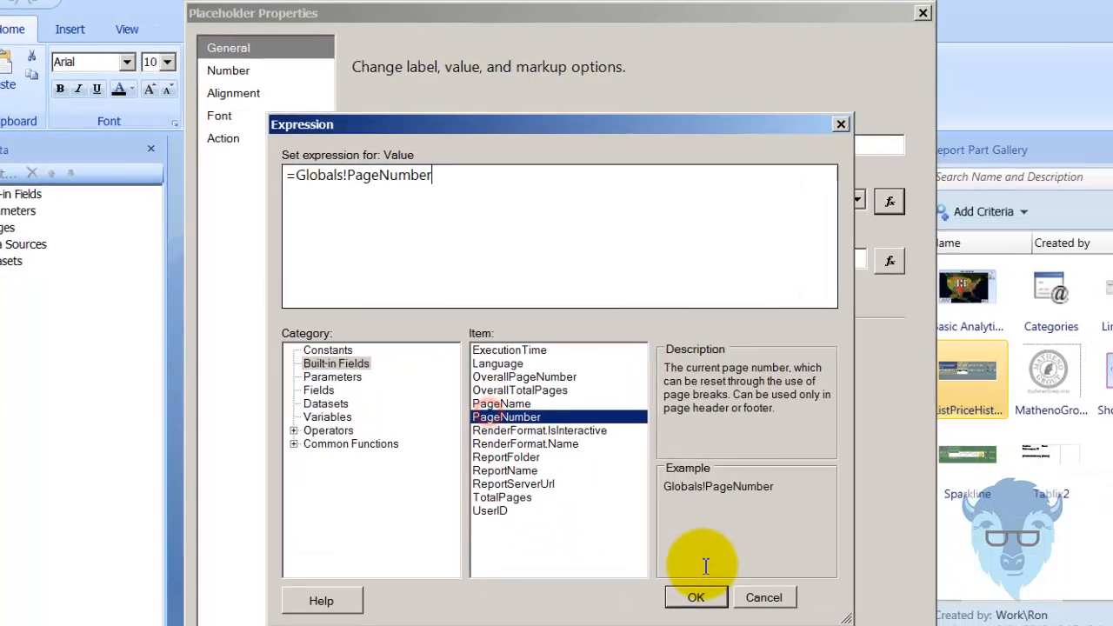
left_click(738, 618)
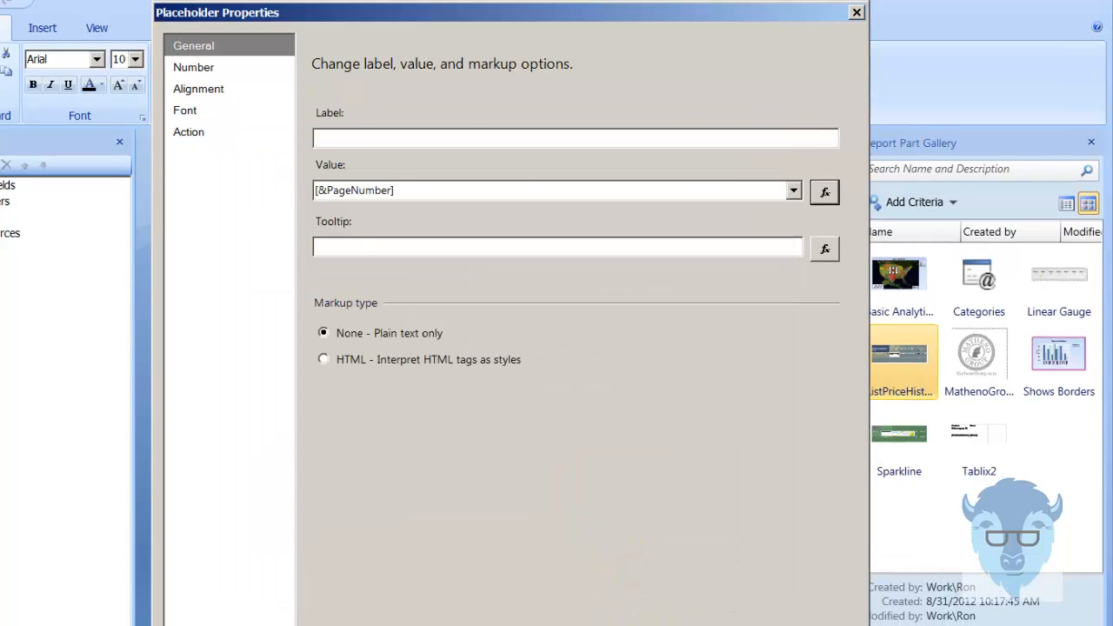
left_click(687, 625)
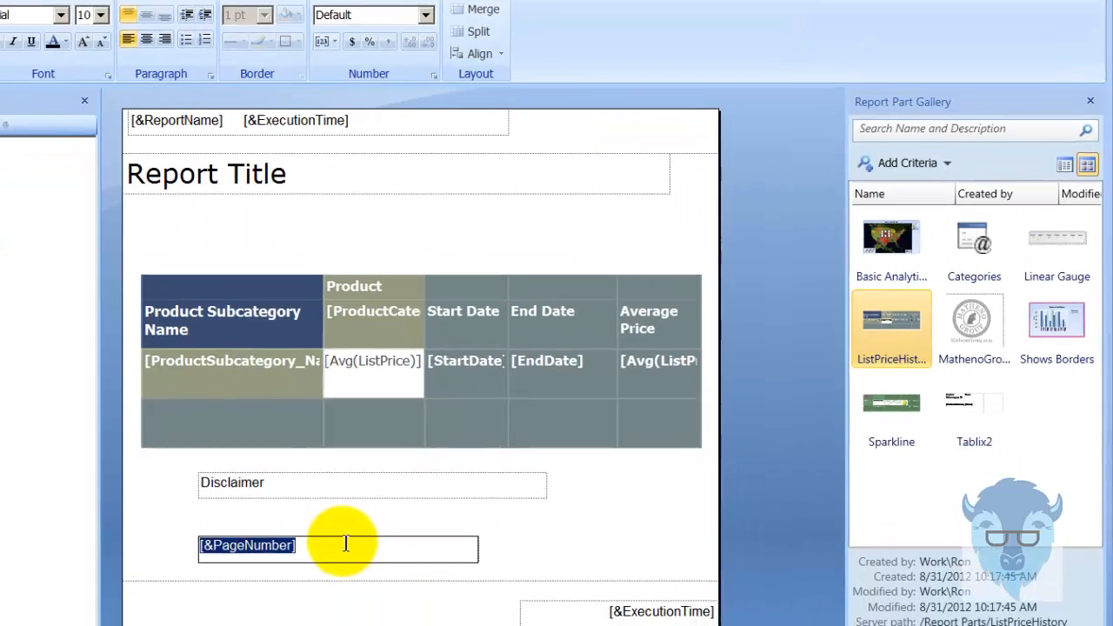
Add the word of after the page number, followed by a placeholder for the built-in OverallTotalPages field
left_click(371, 570)
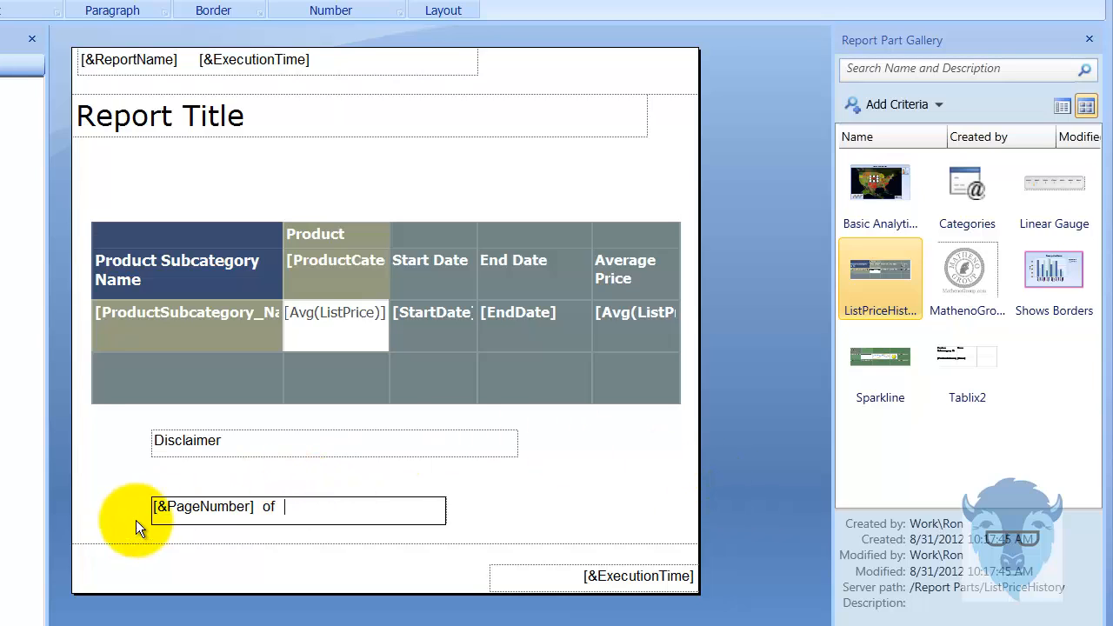
right_click(296, 505)
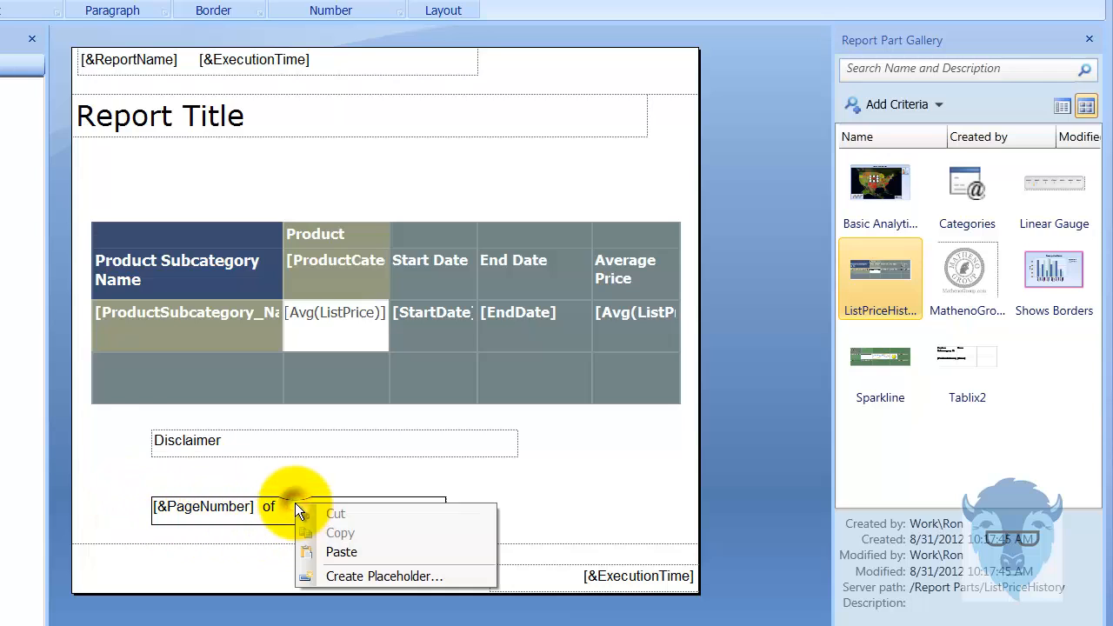
left_click(362, 579)
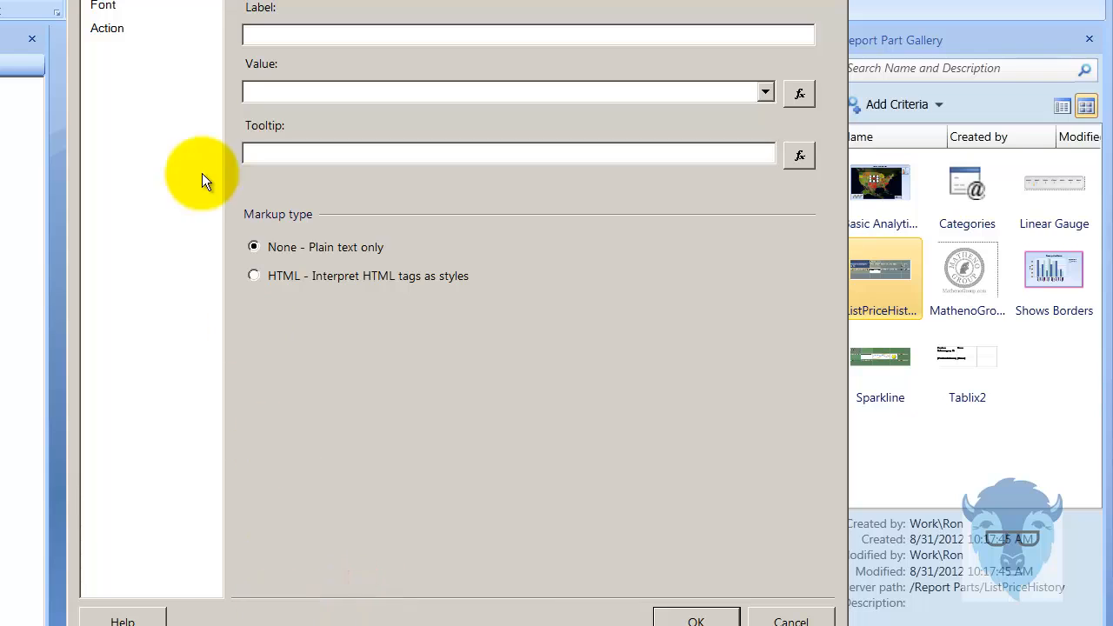
left_click(110, 0)
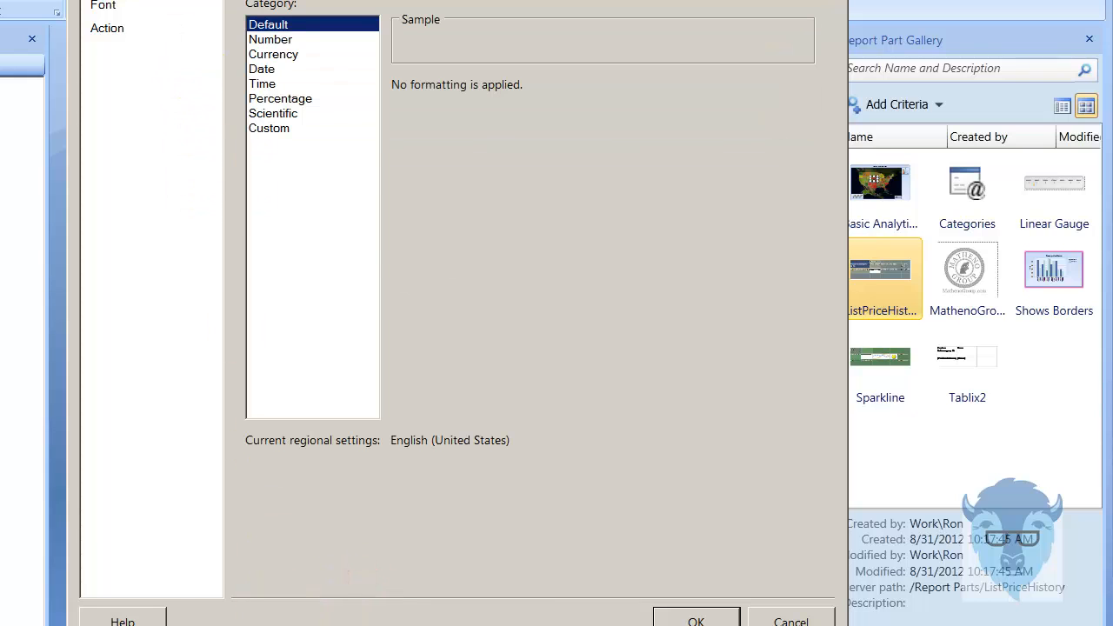
left_click(110, 0)
left_click(809, 85)
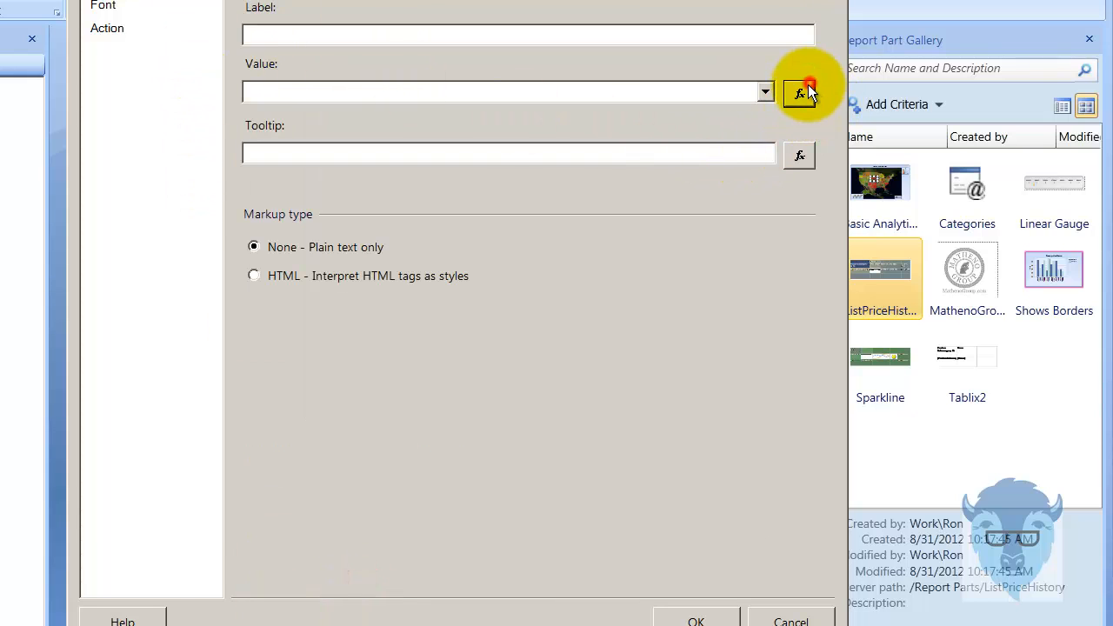
left_click(231, 263)
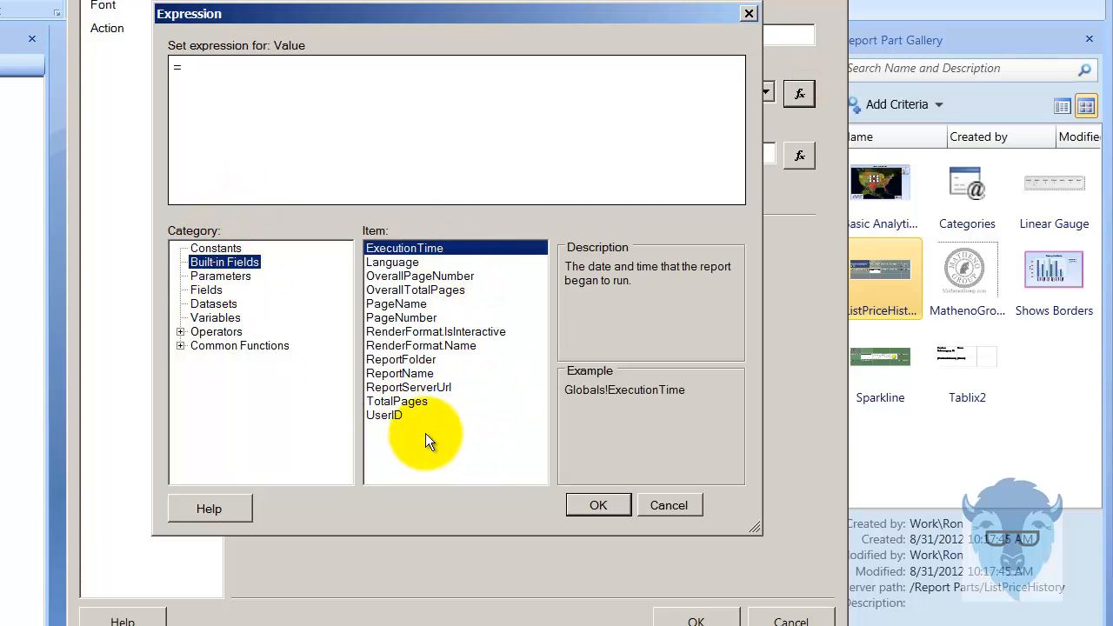
double_click(425, 293)
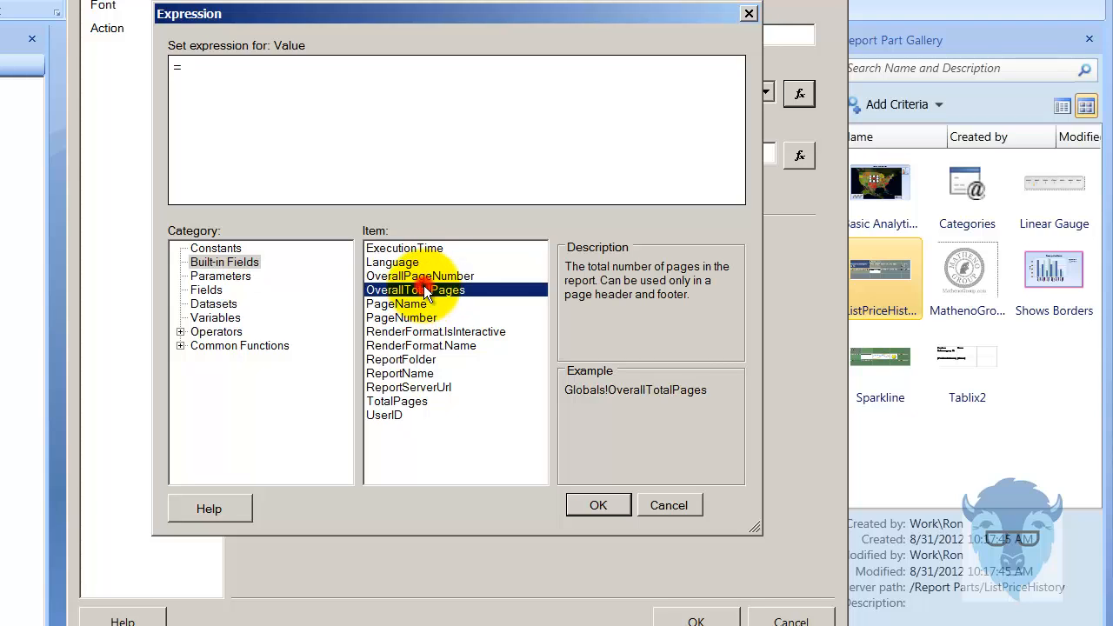
left_click(599, 505)
left_click(692, 618)
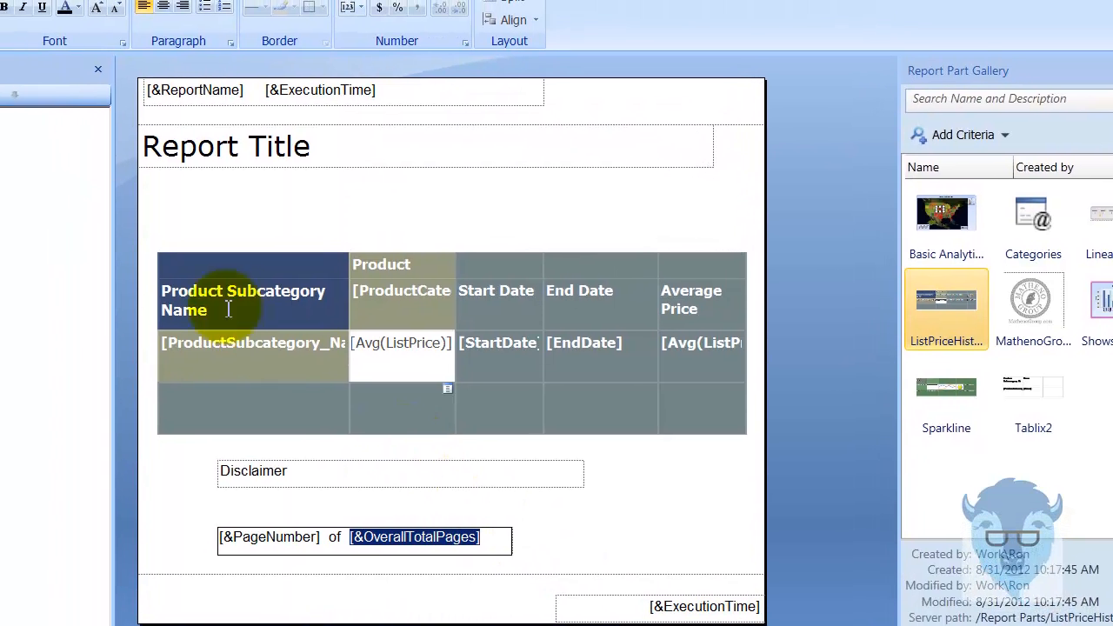
Try to preview the report with the page numbering text box placed in the report body
key("F5")
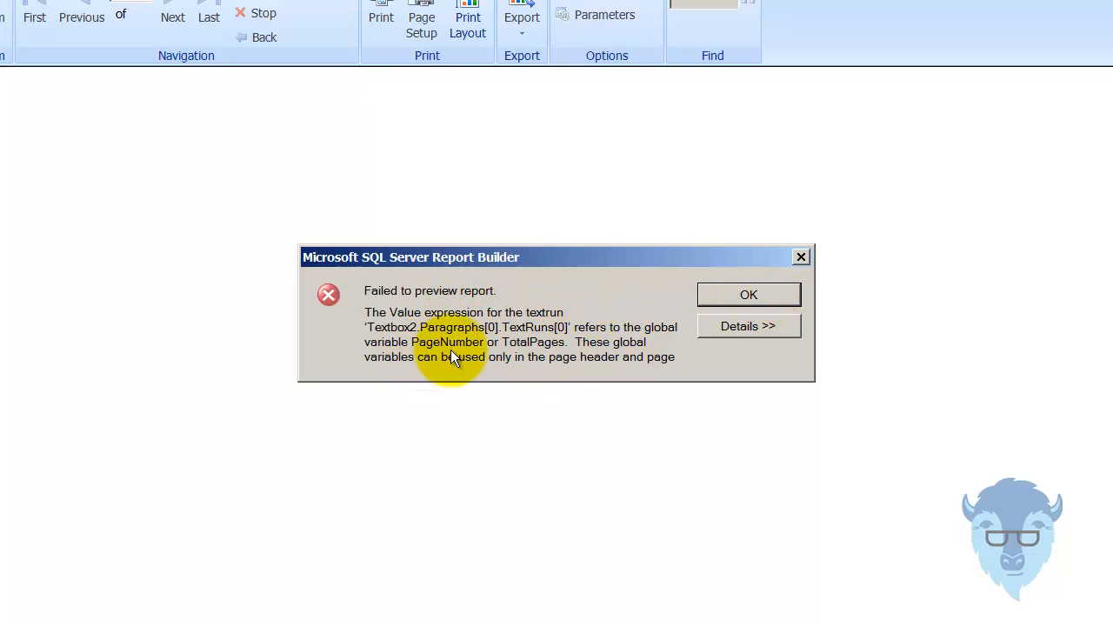
left_click(750, 293)
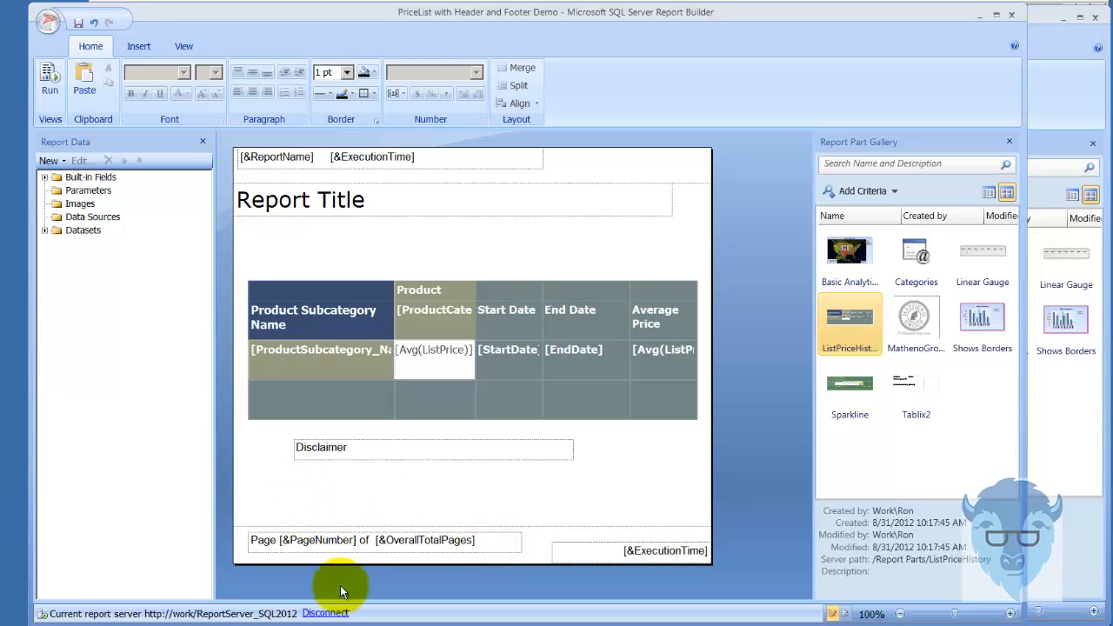
Run the report with the page numbering in the footer and check the ends of both pages
left_click(52, 87)
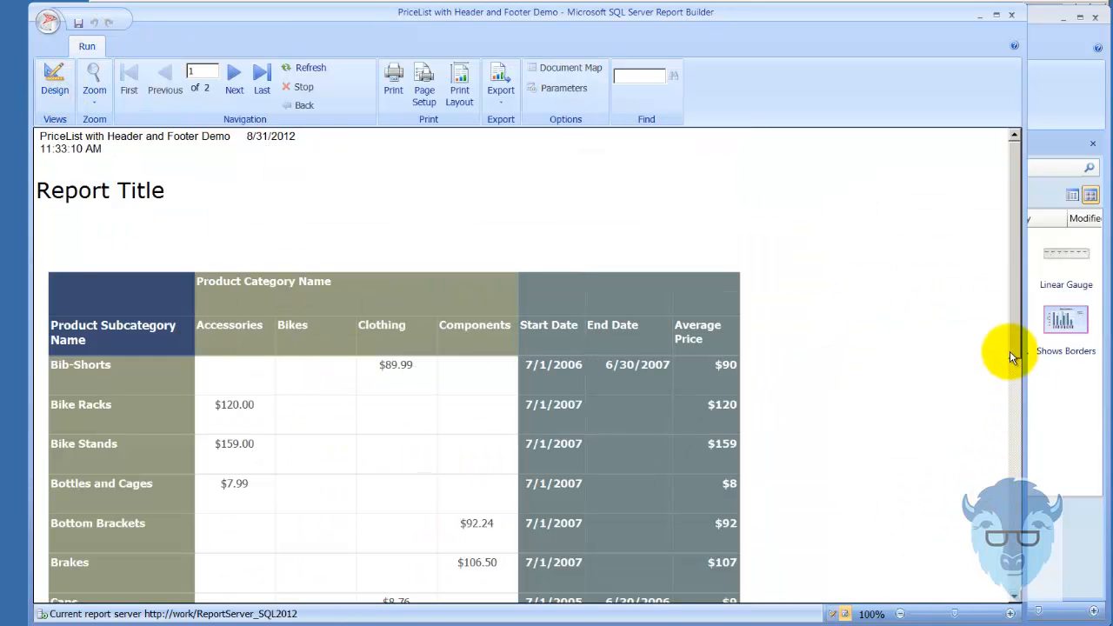
scroll(1017, 337, "down", 6)
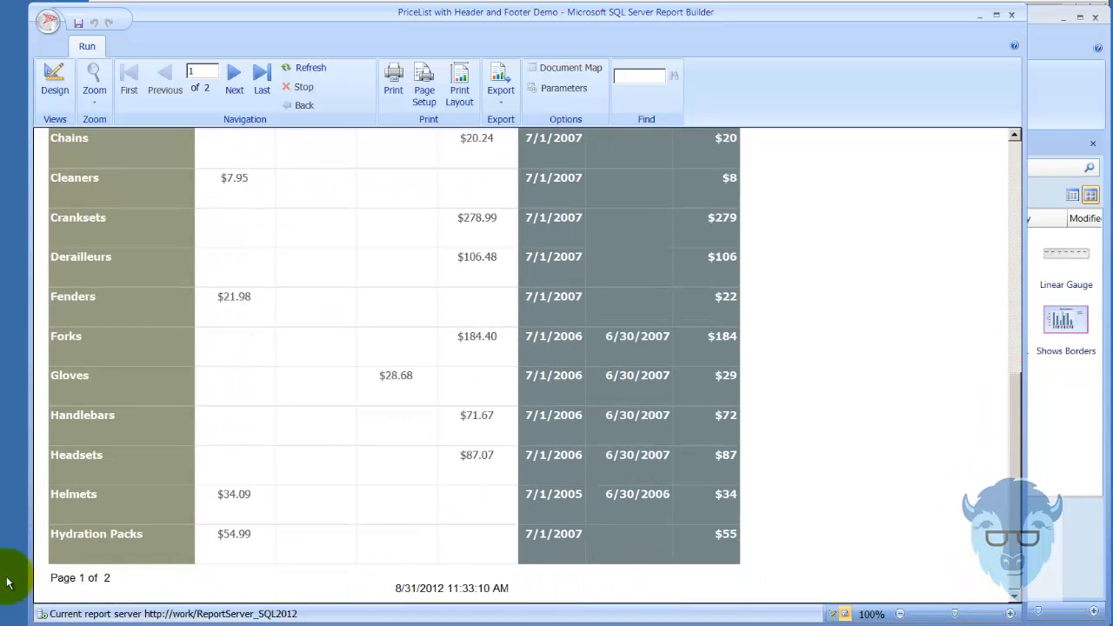
left_click(54, 87)
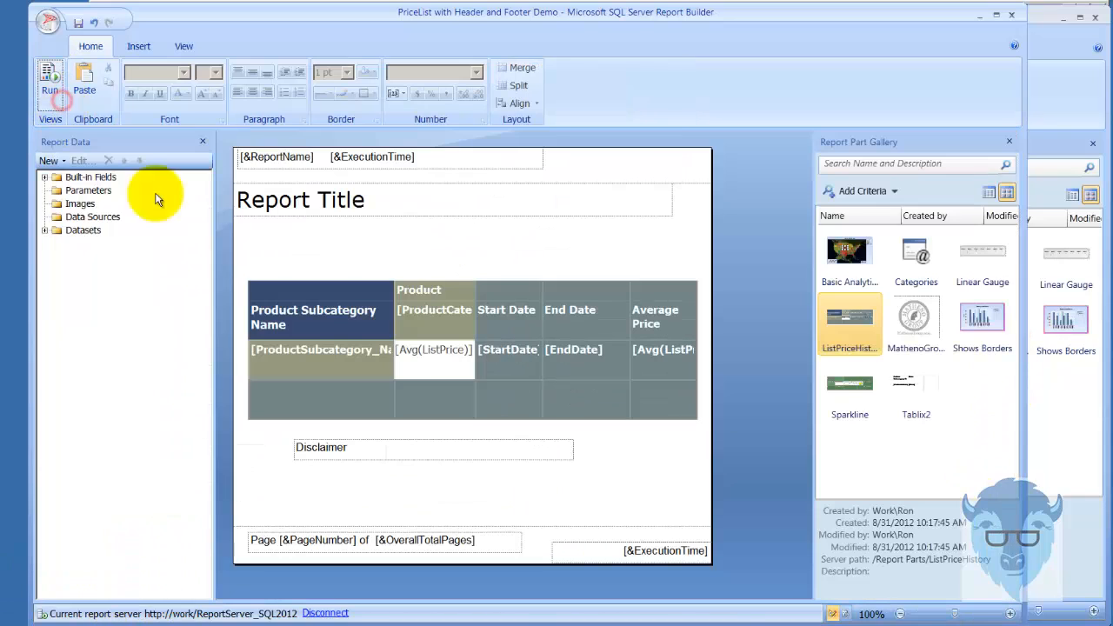
left_click(49, 86)
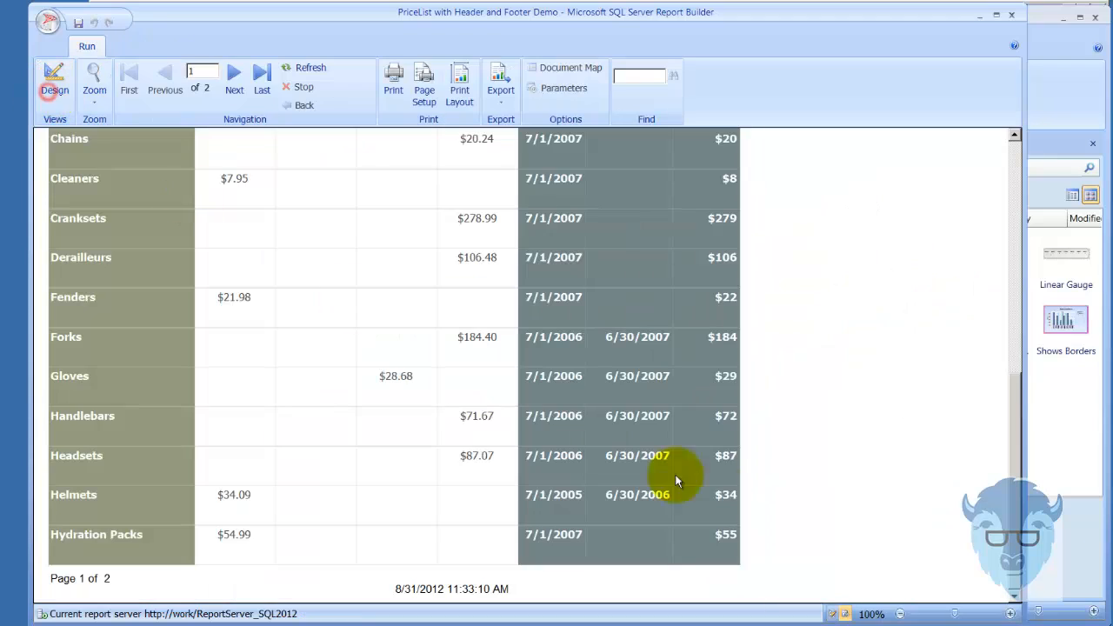
left_click(233, 80)
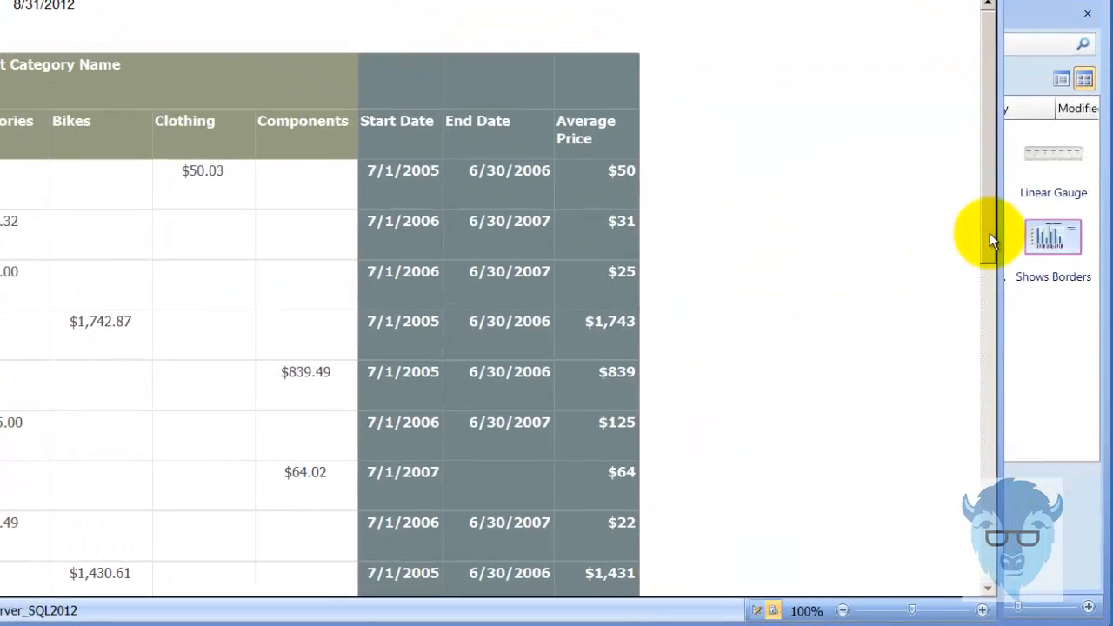
left_click_drag(989, 233, 907, 604)
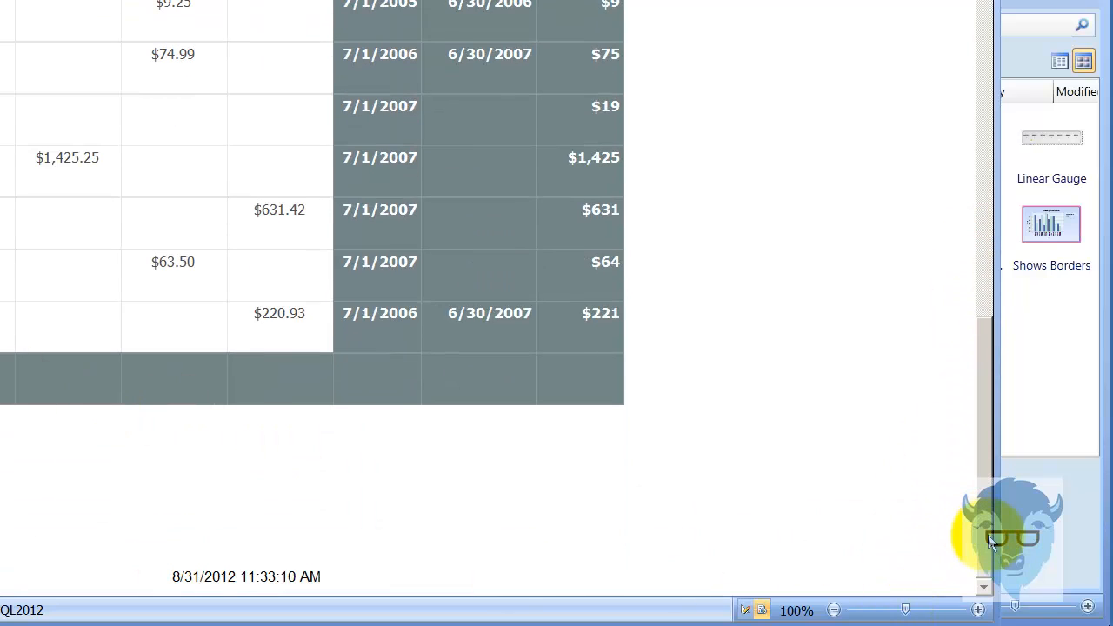
left_click_drag(988, 536, 987, 56)
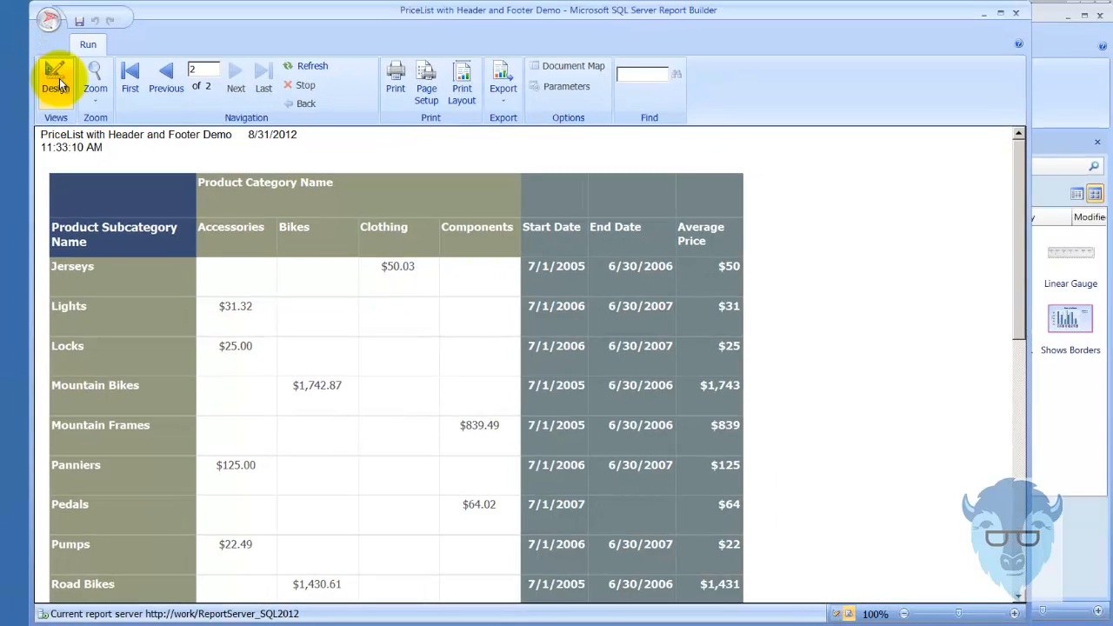
Return to the report design and select the Disclaimer text box, followed by the page numbering text box in the footer
left_click(56, 80)
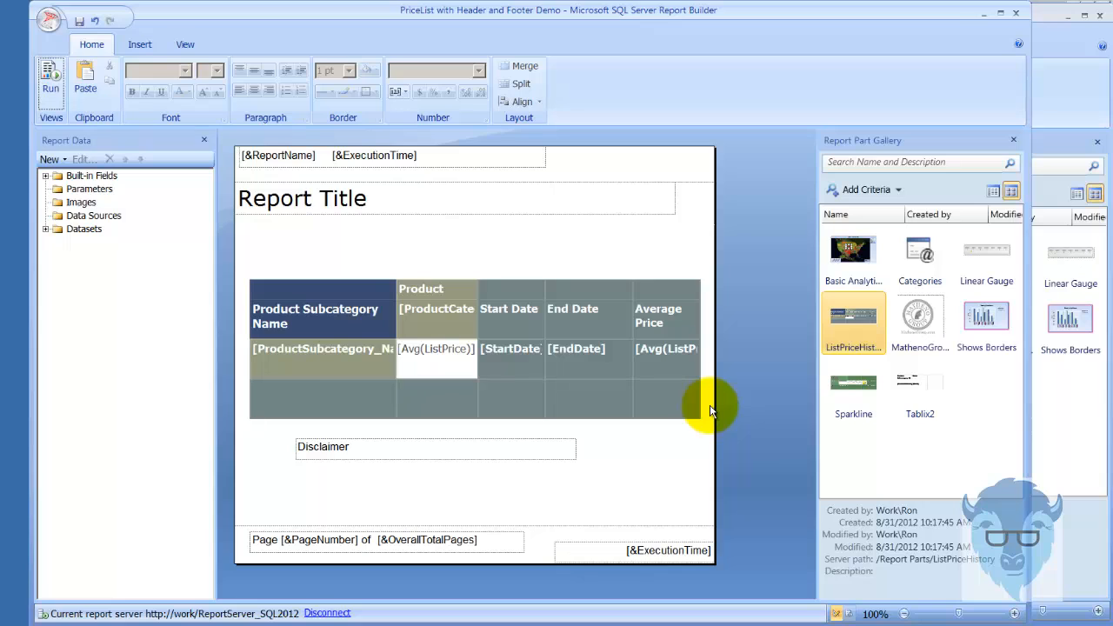
left_click(419, 454)
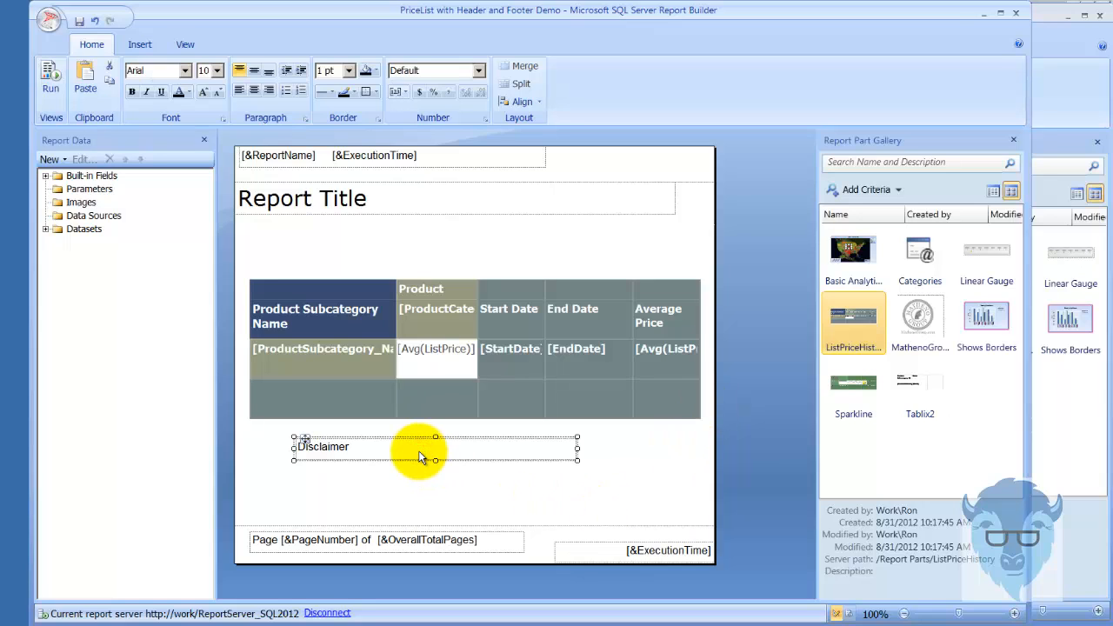
left_click(509, 544)
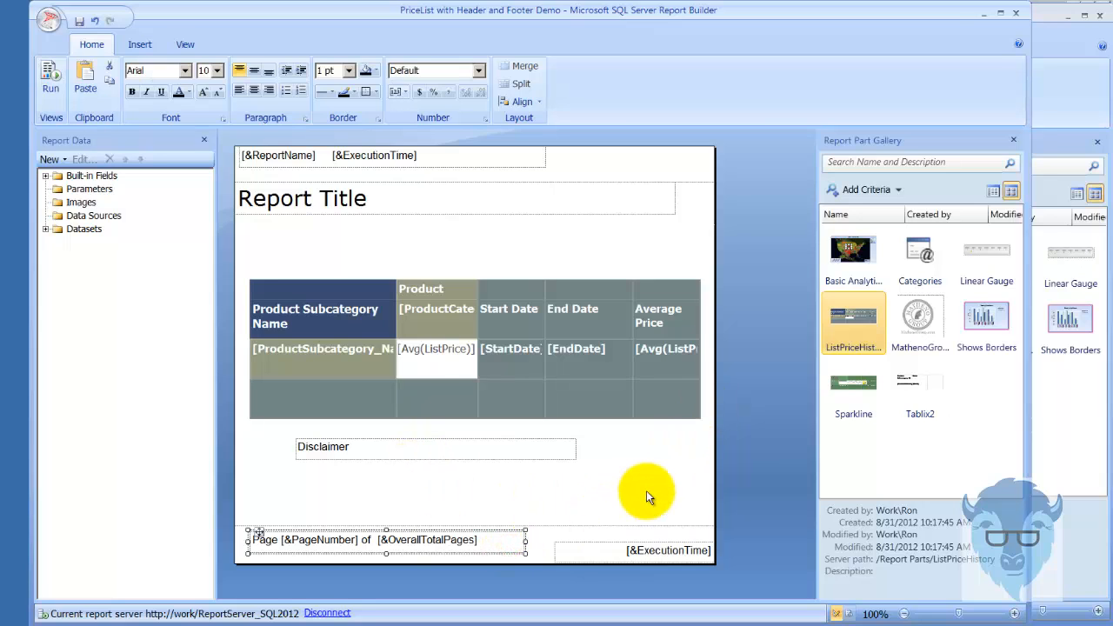